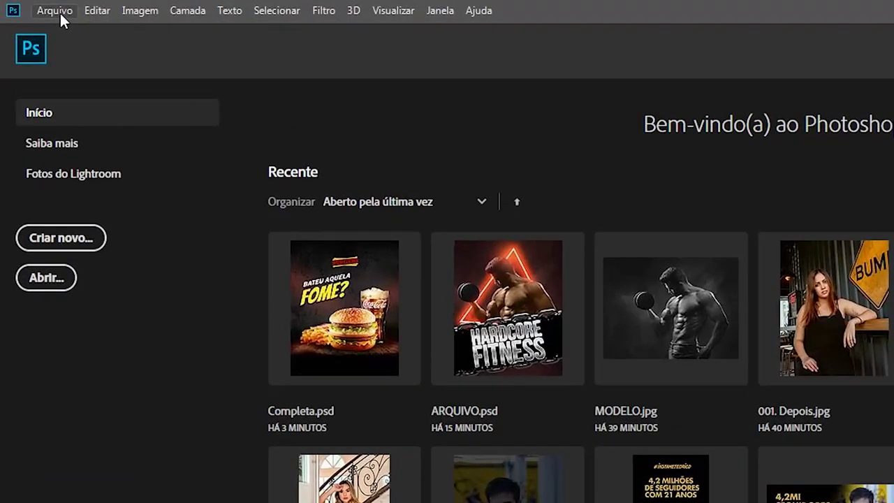
# Create the blank 1080 × 1350 px, 300 ppi document Sem Título-1 from the preset
pyautogui.click(32, 7)
pyautogui.click(65, 31)
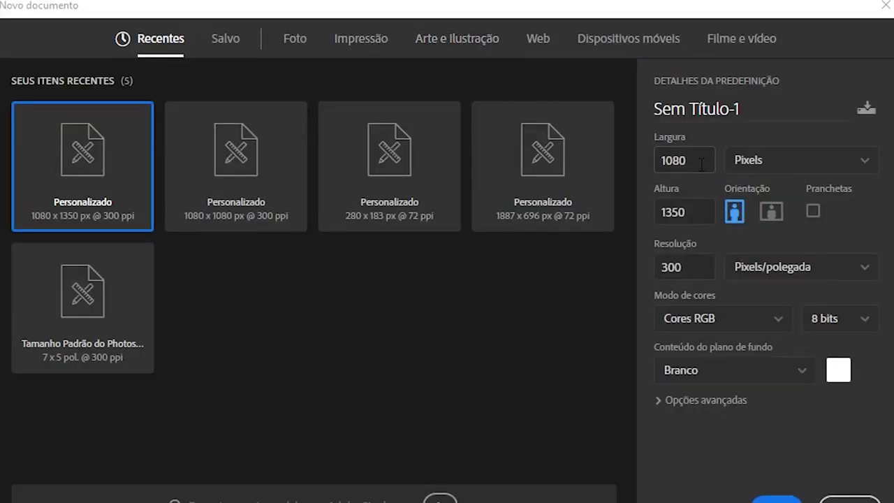
pyautogui.doubleClick(699, 161)
pyautogui.press('Tab')
pyautogui.press('Tab')
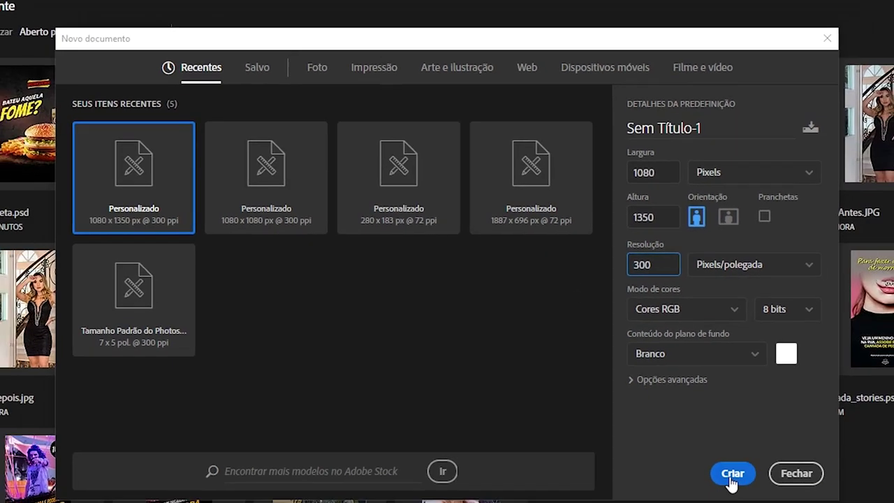
pyautogui.click(731, 480)
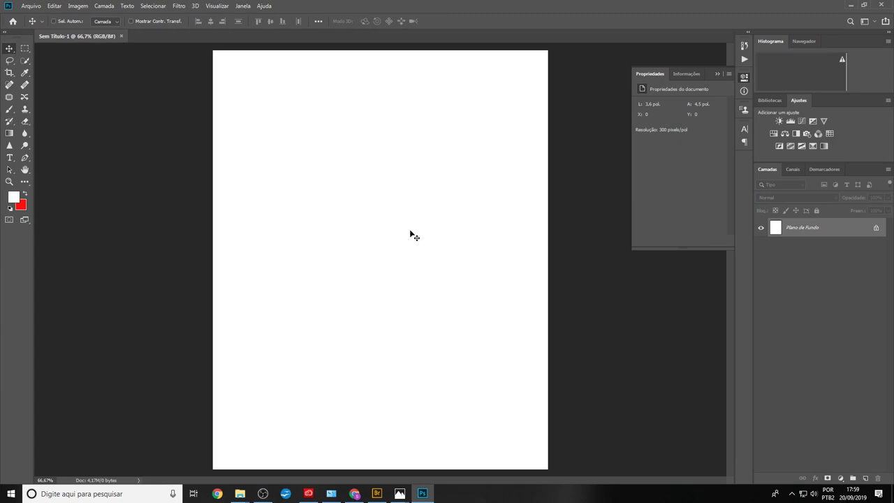
pyautogui.moveTo(240, 494)
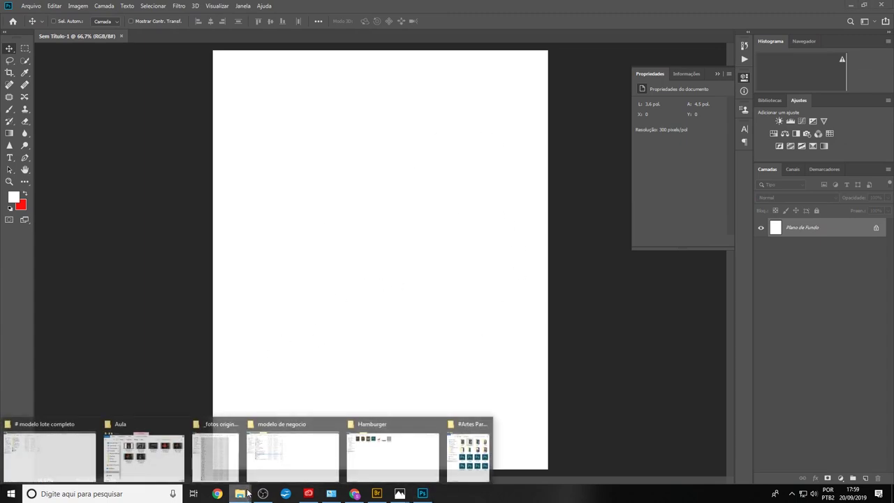
pyautogui.click(404, 447)
pyautogui.click(196, 132)
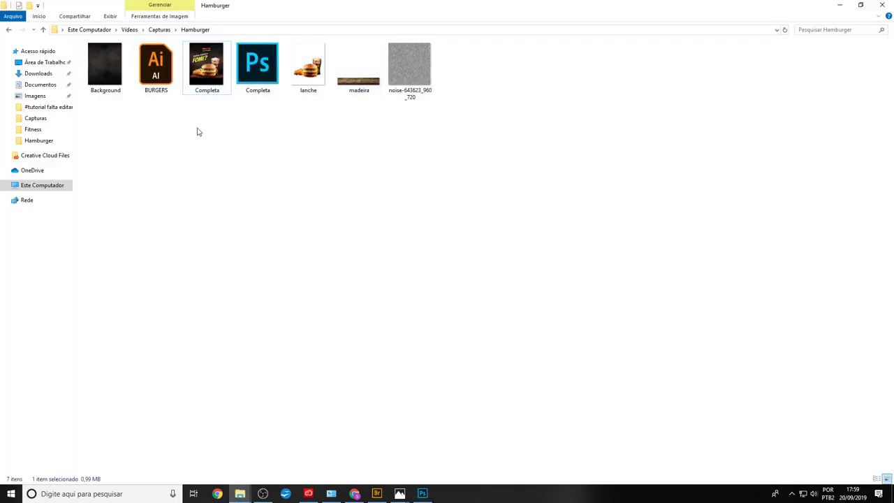
pyautogui.click(168, 72)
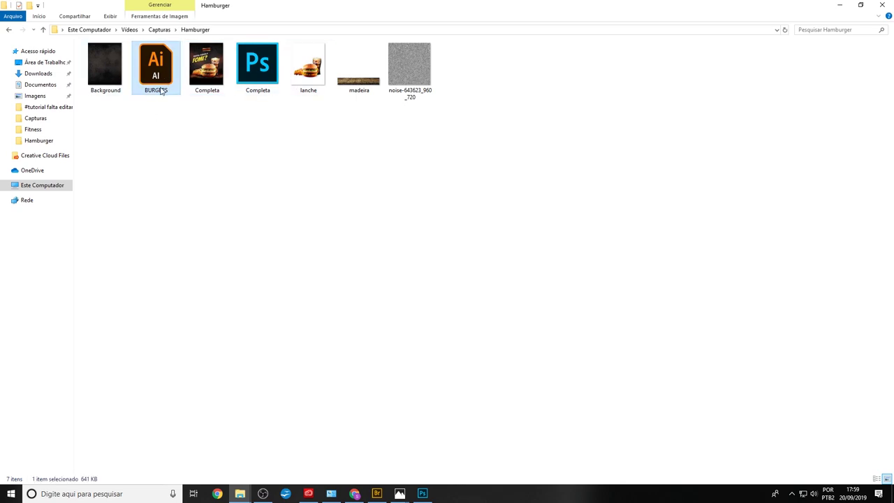
pyautogui.click(108, 60)
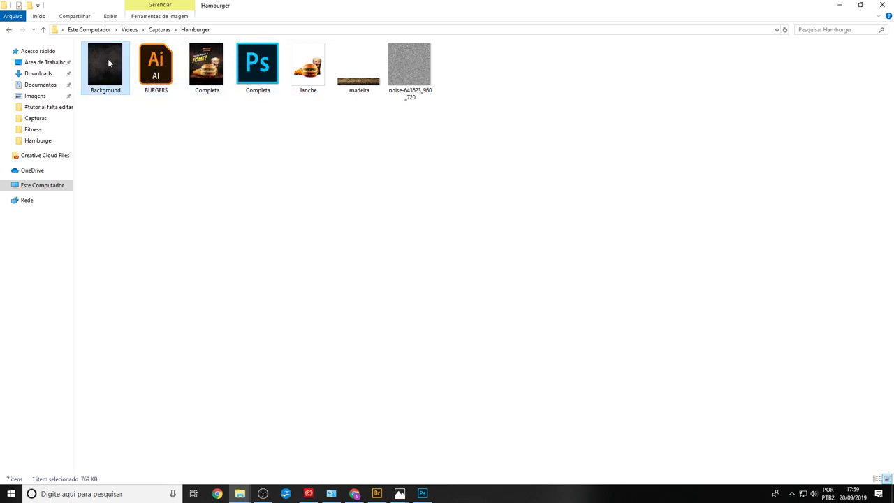
pyautogui.doubleClick(208, 66)
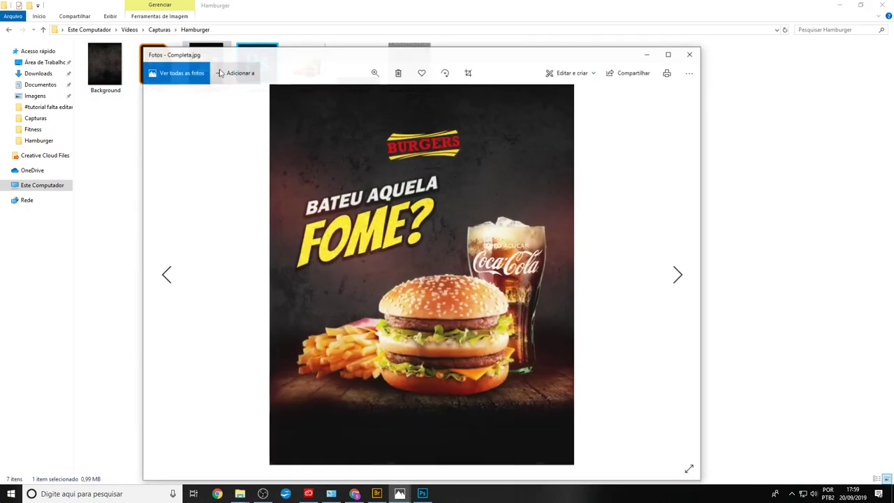
pyautogui.click(440, 5)
pyautogui.click(260, 67)
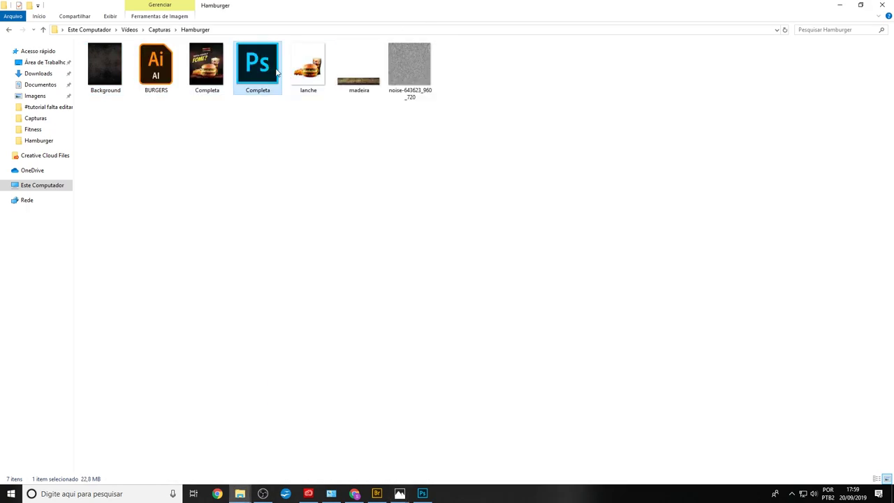
pyautogui.click(318, 69)
pyautogui.doubleClick(318, 70)
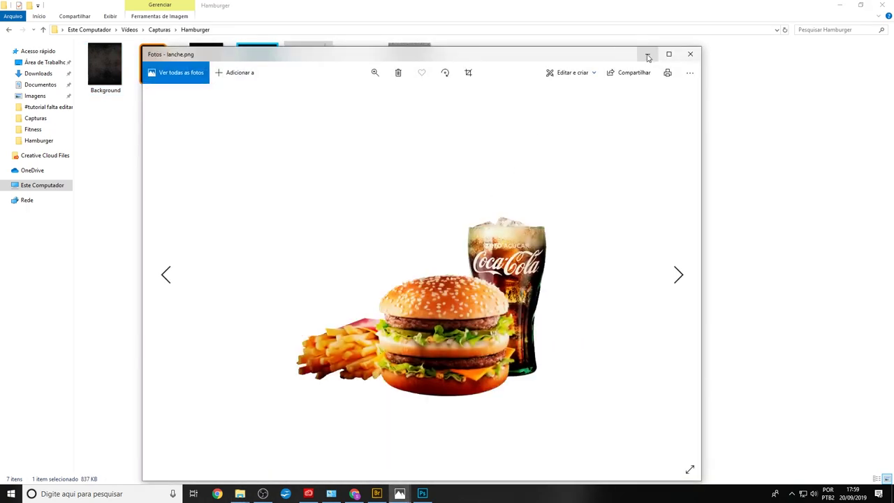
pyautogui.click(690, 54)
pyautogui.doubleClick(359, 66)
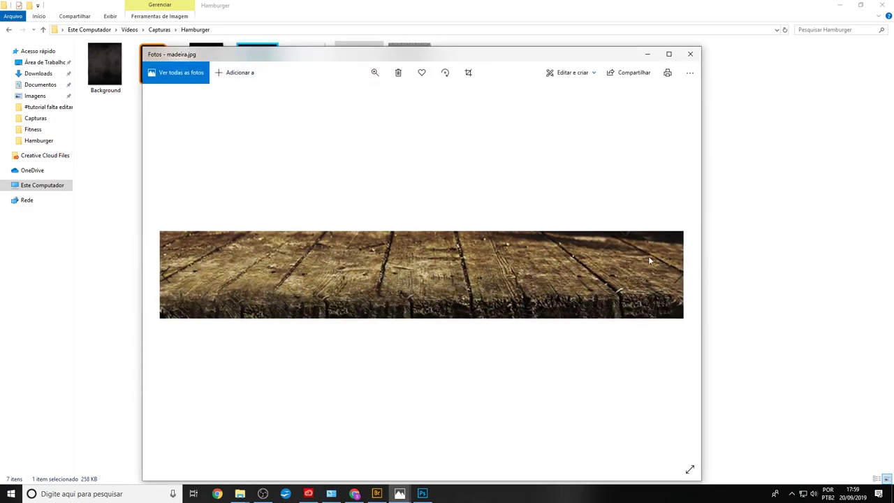
pyautogui.click(690, 54)
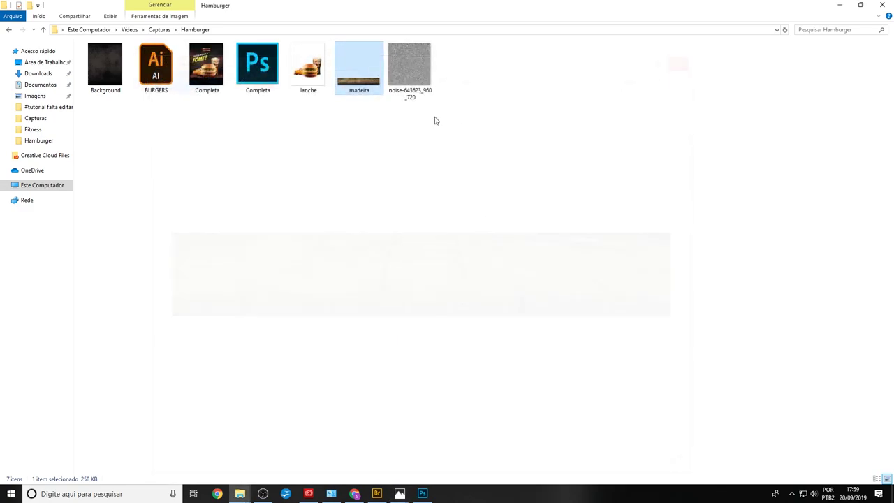
pyautogui.click(419, 54)
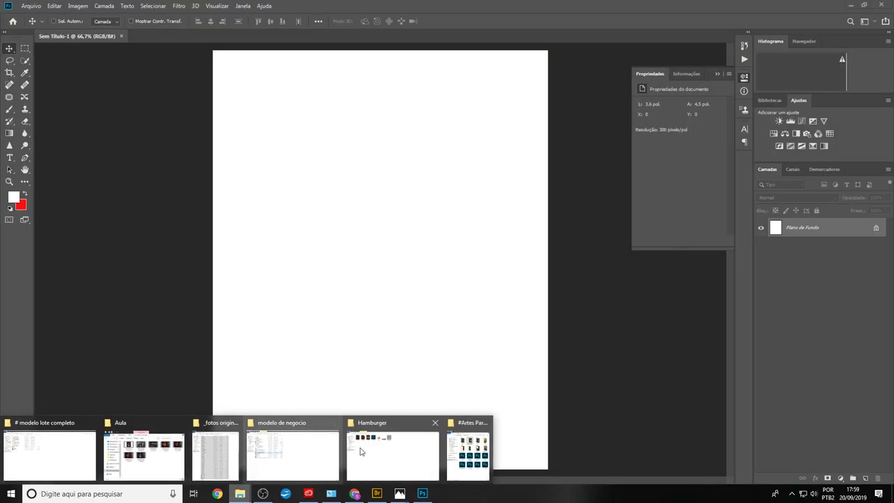
# Place the Background grunge image and the lanche burger image into the poster
pyautogui.click(302, 270)
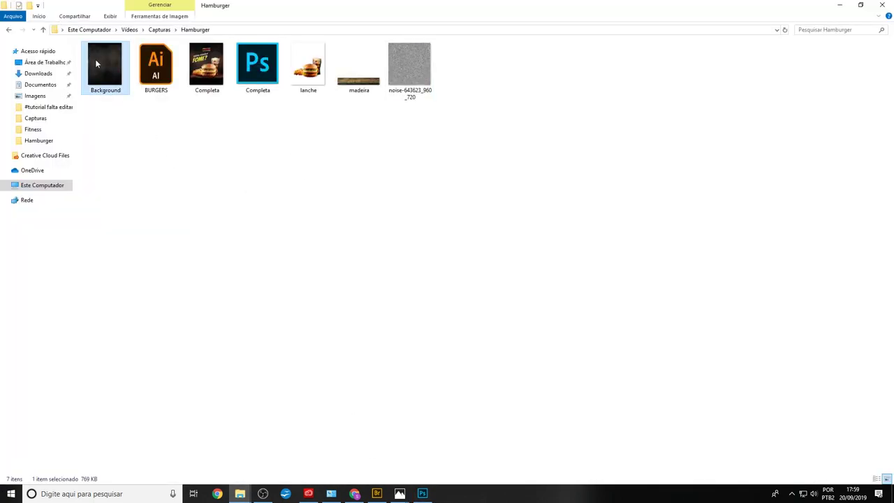
pyautogui.moveTo(95, 58)
pyautogui.mouseDown()
pyautogui.moveTo(422, 489)
pyautogui.moveTo(375, 218)
pyautogui.mouseUp()
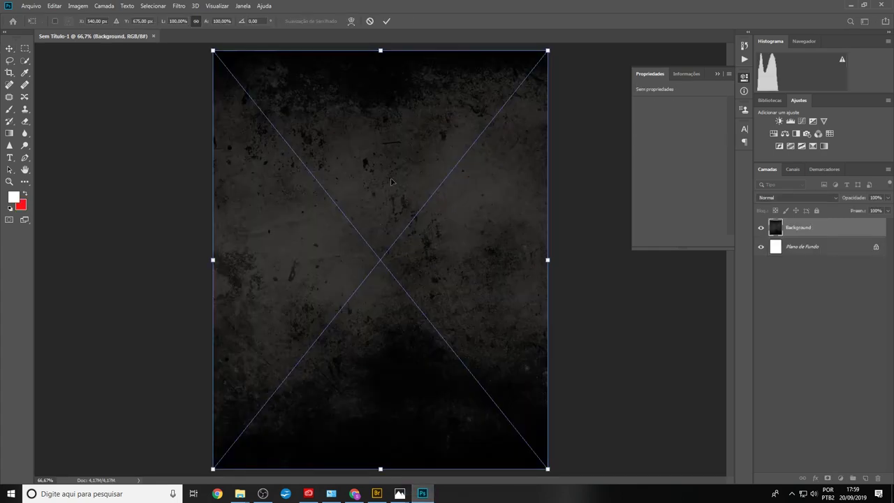
pyautogui.press('Return')
pyautogui.hotkey('alt', 'Tab')
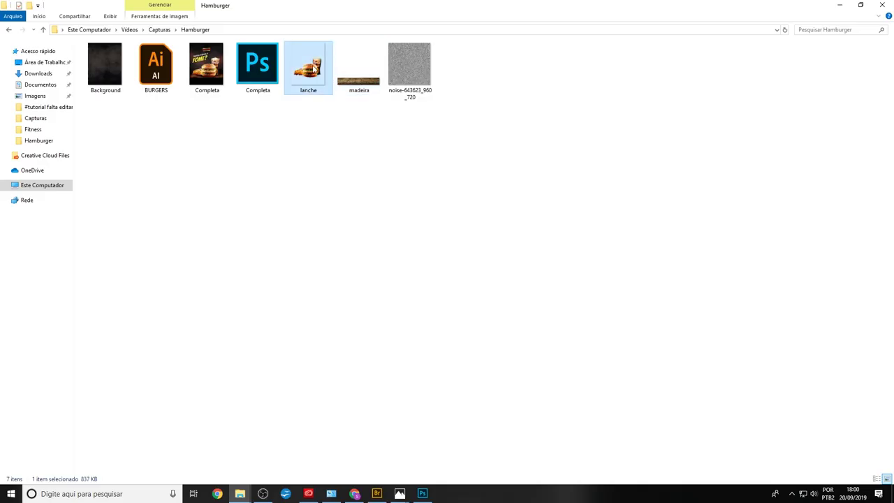
pyautogui.moveTo(308, 66)
pyautogui.mouseDown()
pyautogui.moveTo(422, 466)
pyautogui.moveTo(412, 249)
pyautogui.mouseUp()
pyautogui.press('Return')
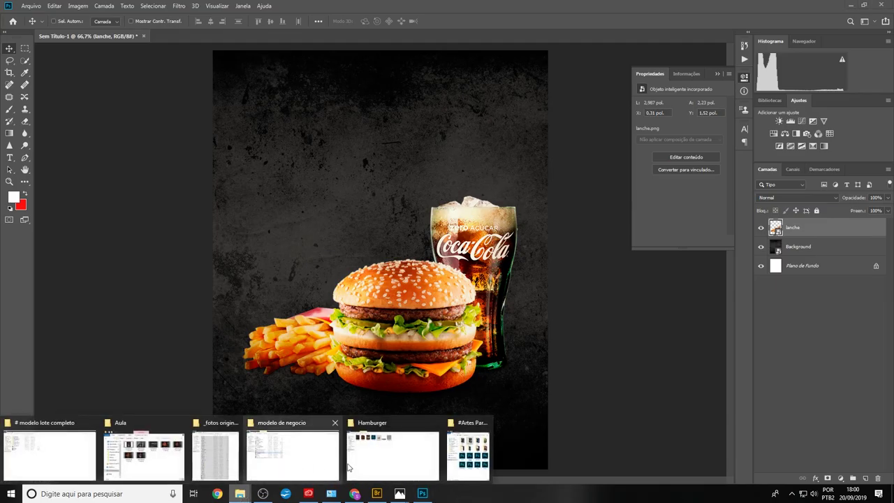
# Place the madeira wood image as a strip beneath the burger
pyautogui.click(389, 448)
pyautogui.moveTo(358, 67); pyautogui.dragTo(333, 419)
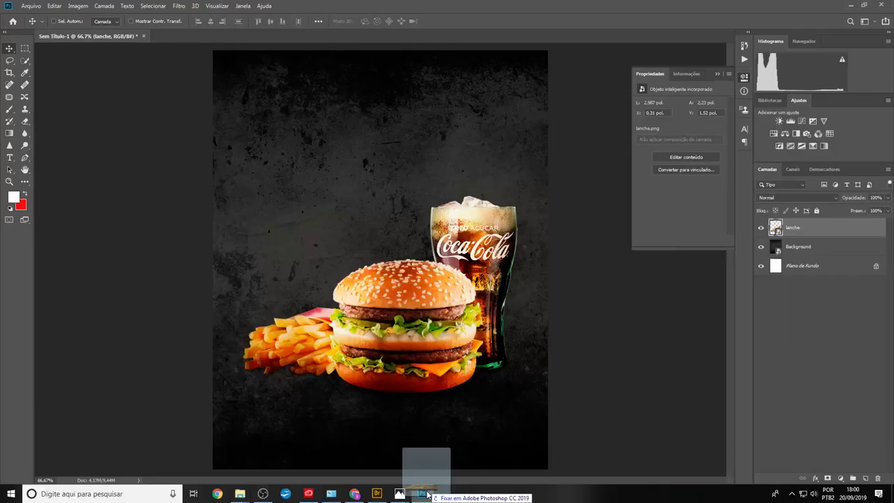
pyautogui.moveTo(333, 419)
pyautogui.mouseDown()
pyautogui.moveTo(422, 278)
pyautogui.moveTo(419, 251)
pyautogui.moveTo(410, 365)
pyautogui.mouseUp()
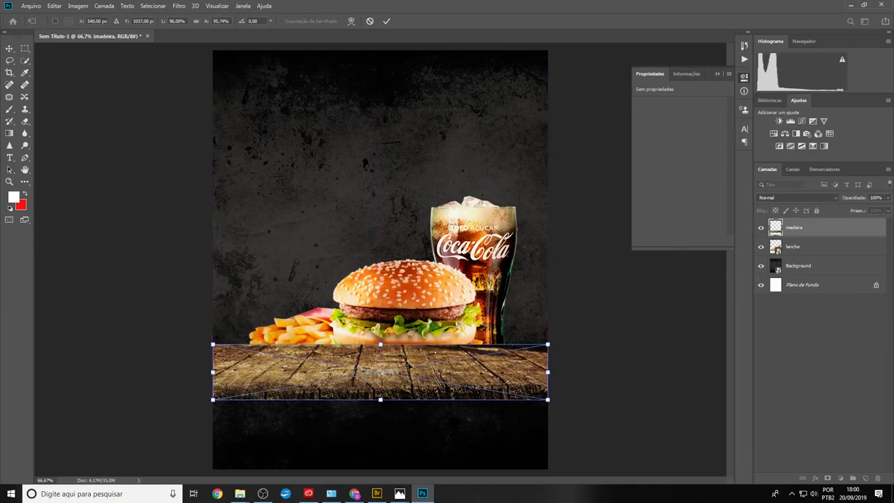
pyautogui.press('Return')
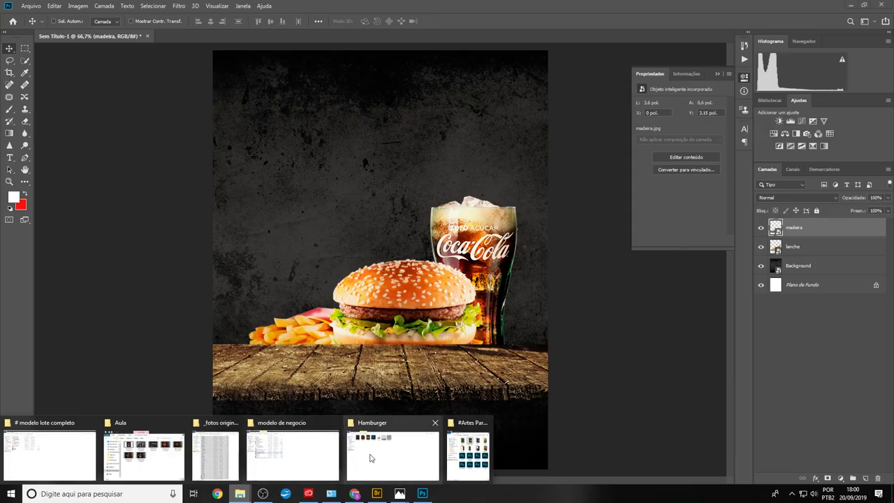
pyautogui.click(393, 454)
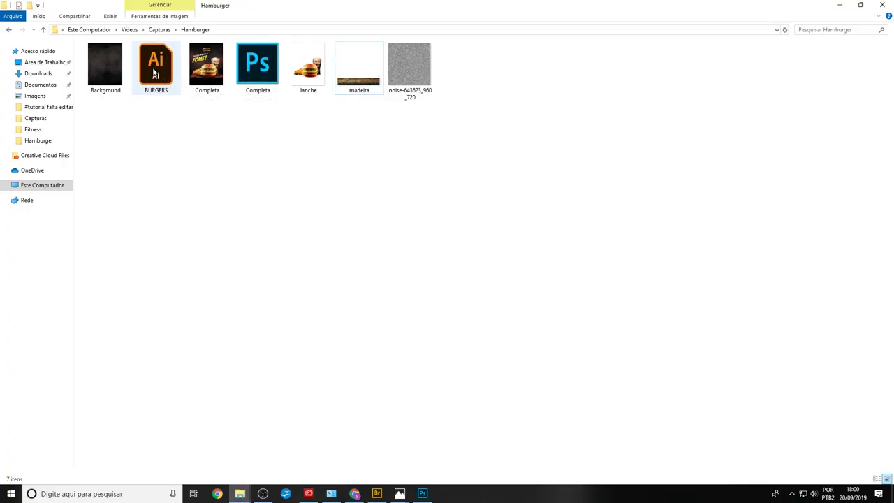
# Import BURGERS.ai with Bounding Box crop, move it toward the top and shrink it
pyautogui.moveTo(158, 67)
pyautogui.mouseDown()
pyautogui.moveTo(433, 498)
pyautogui.moveTo(393, 315)
pyautogui.mouseUp()
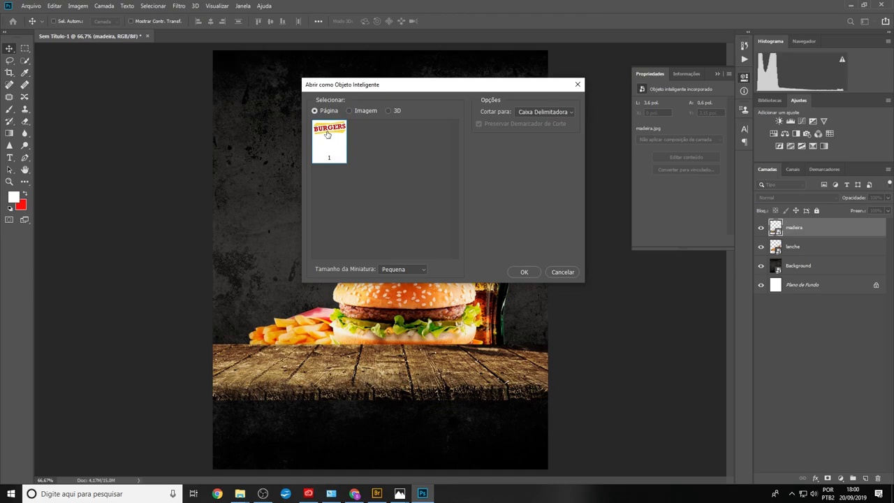
pyautogui.click(533, 111)
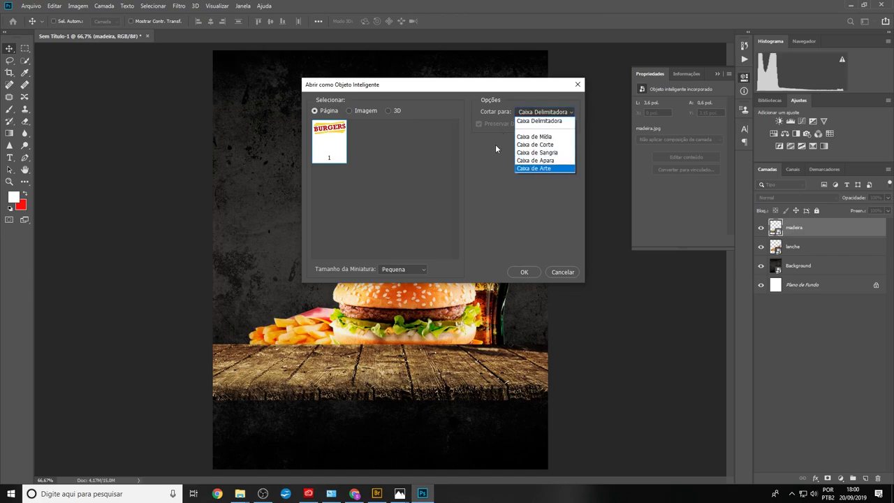
pyautogui.click(541, 122)
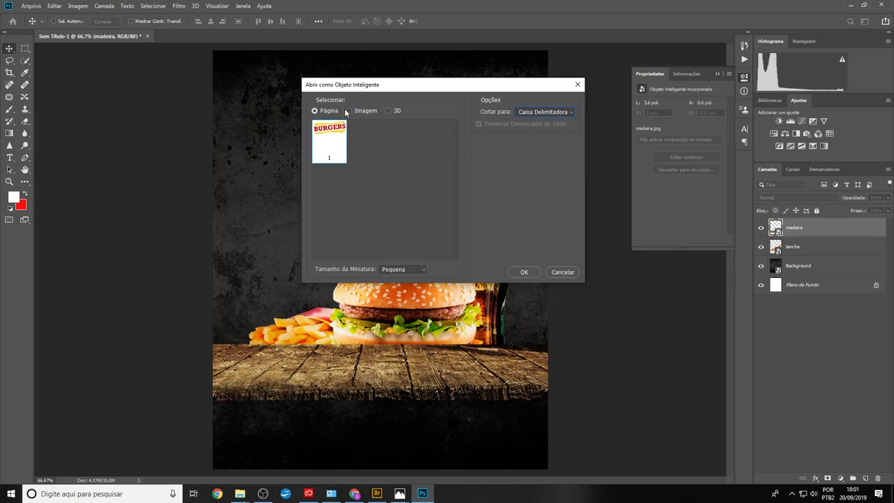
pyautogui.click(524, 272)
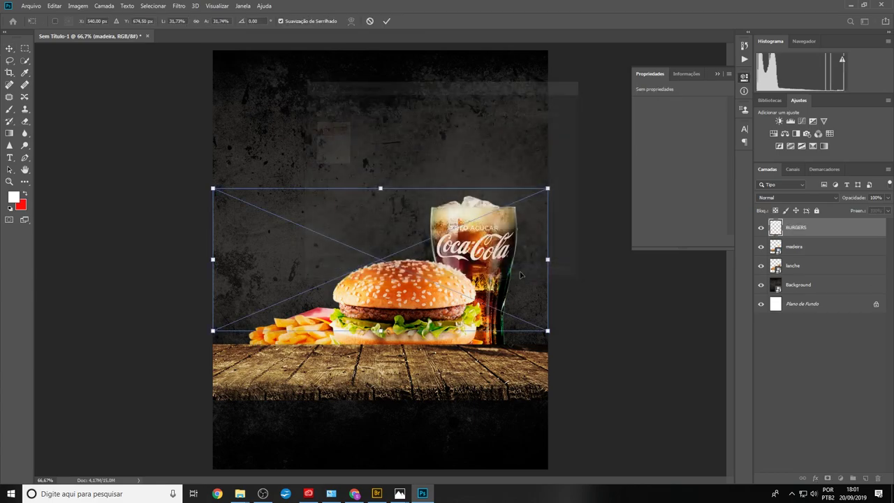
pyautogui.moveTo(434, 257); pyautogui.dragTo(439, 138)
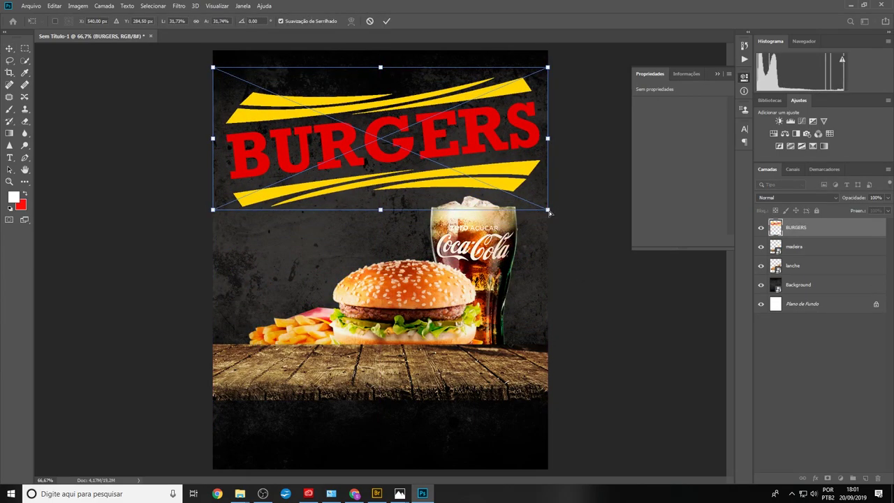
pyautogui.moveTo(548, 210)
pyautogui.mouseDown()
pyautogui.moveTo(479, 160)
pyautogui.moveTo(433, 174)
pyautogui.mouseUp()
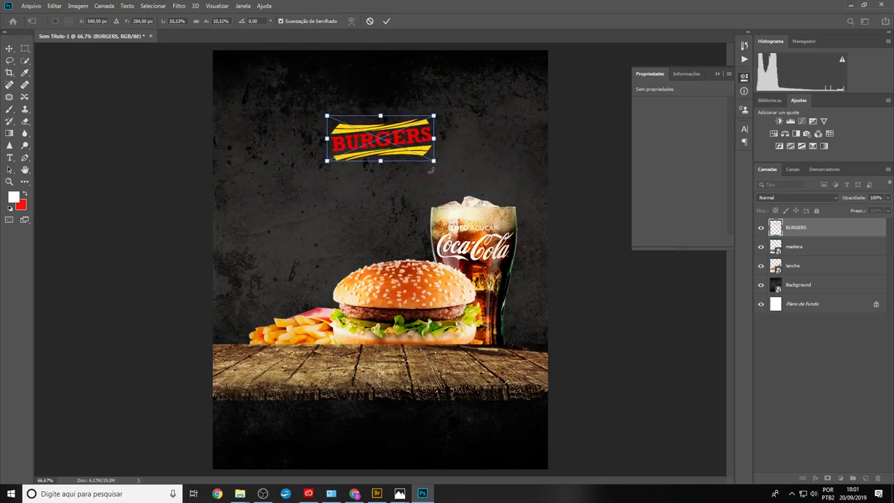
pyautogui.press('Return')
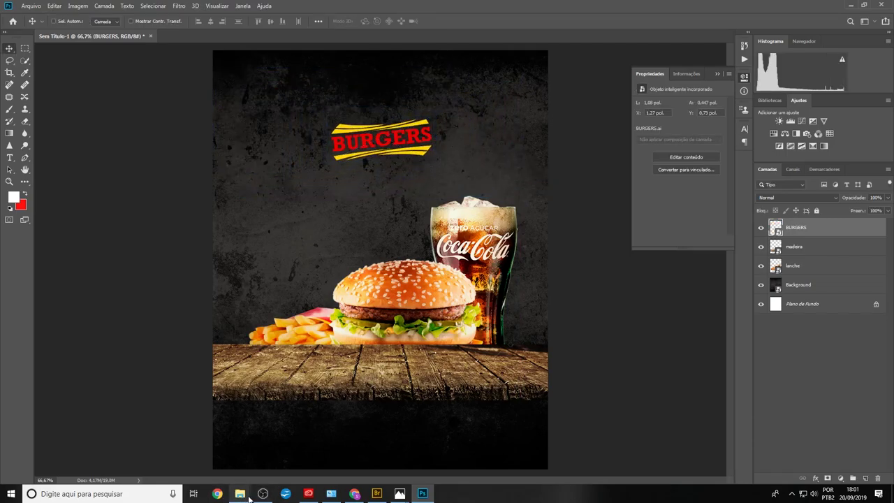
# Open Font.txt in Notepad and select the line Franklin Gothic Heavy
pyautogui.click(387, 451)
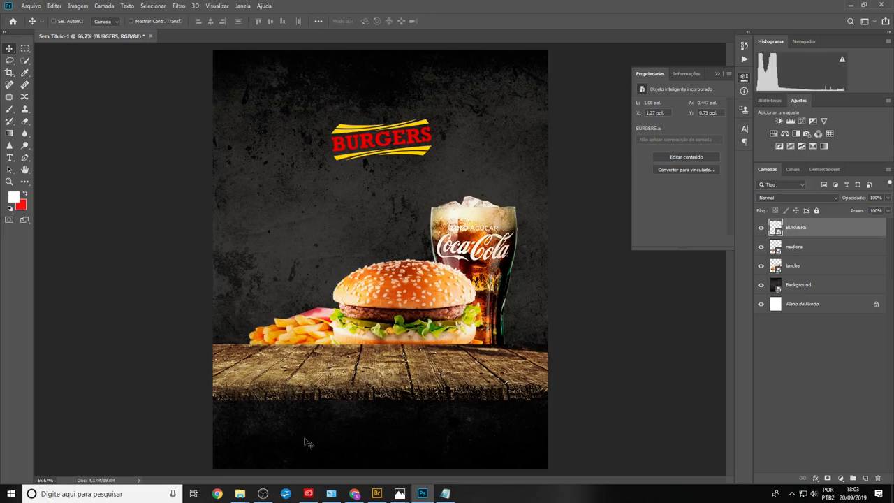
pyautogui.moveTo(240, 494)
pyautogui.click(390, 437)
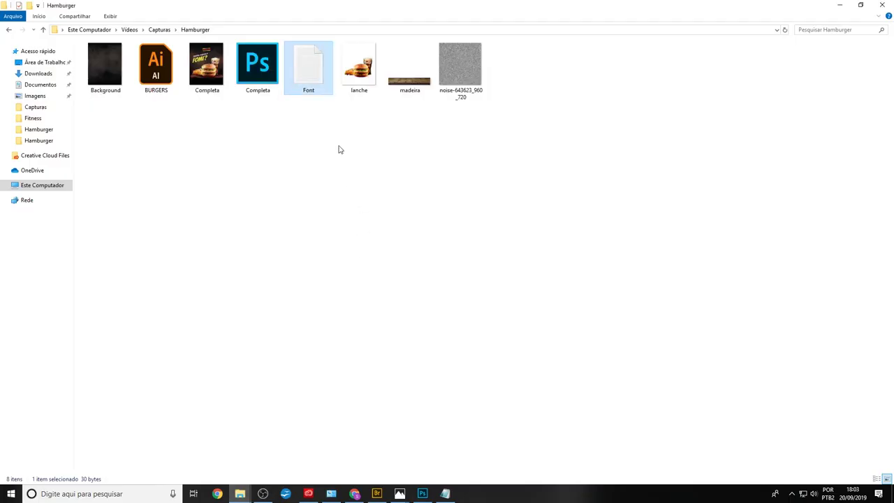
pyautogui.doubleClick(308, 66)
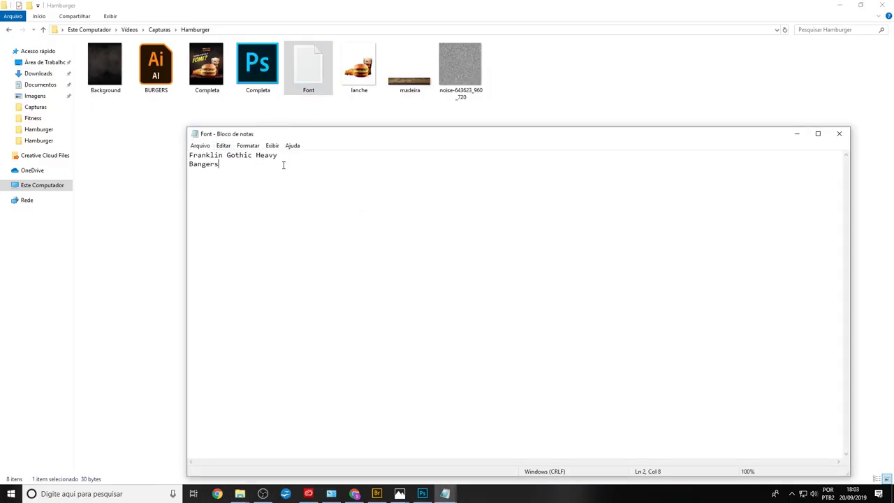
pyautogui.hotkey('shift', 'Left')
pyautogui.hotkey('shift', 'Left')
pyautogui.hotkey('shift', 'Left')
pyautogui.moveTo(283, 157); pyautogui.dragTo(172, 156)
pyautogui.hotkey('ctrl', 'c')
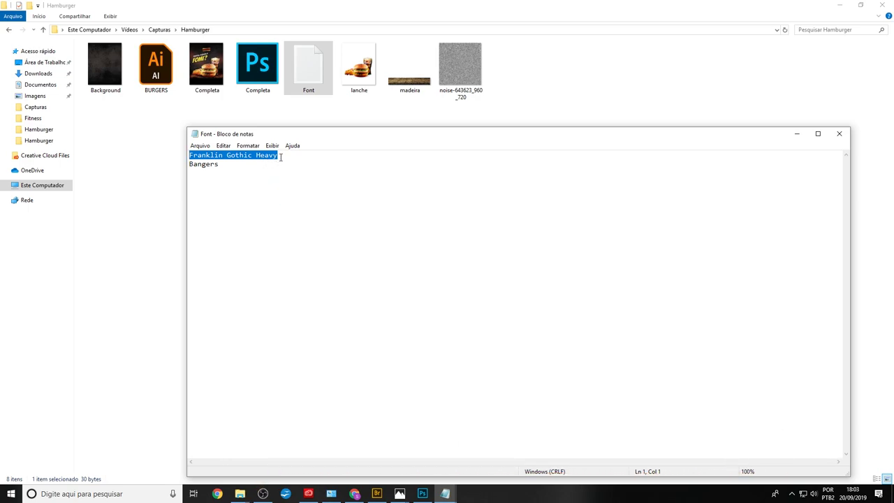
pyautogui.moveTo(281, 157); pyautogui.dragTo(196, 142)
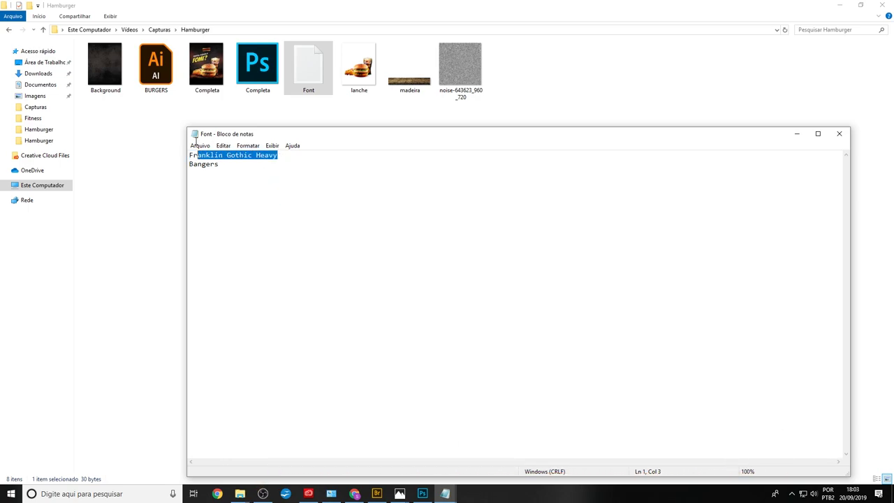
pyautogui.click(422, 494)
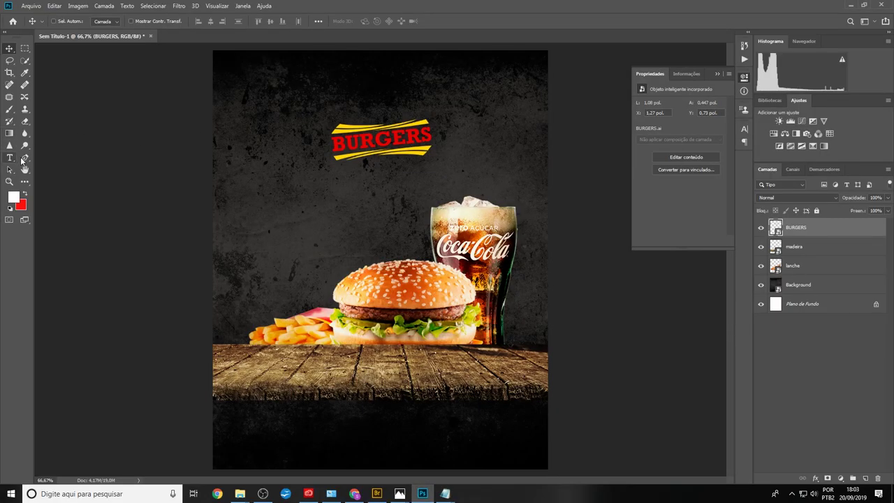
# Add a placeholder text layer set in Franklin Gothic Heavy Regular
pyautogui.click(10, 158)
pyautogui.click(241, 183)
pyautogui.click(98, 21)
pyautogui.hotkey('ctrl', 'v')
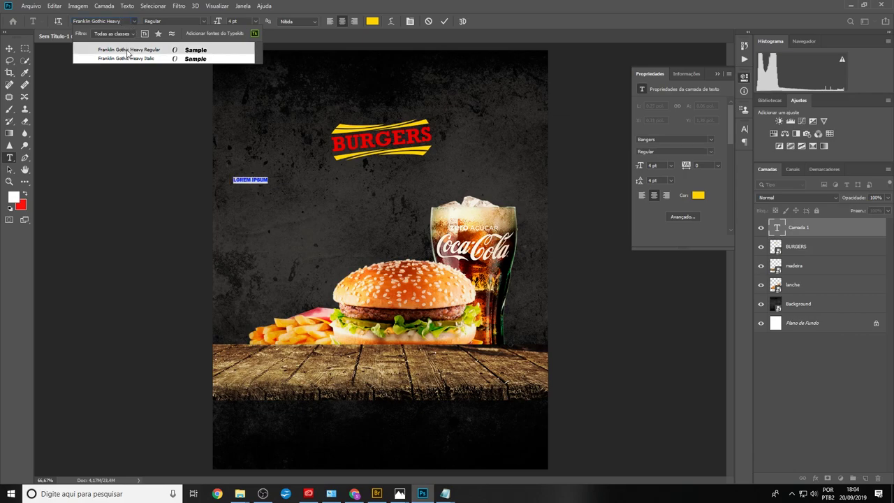
pyautogui.click(128, 54)
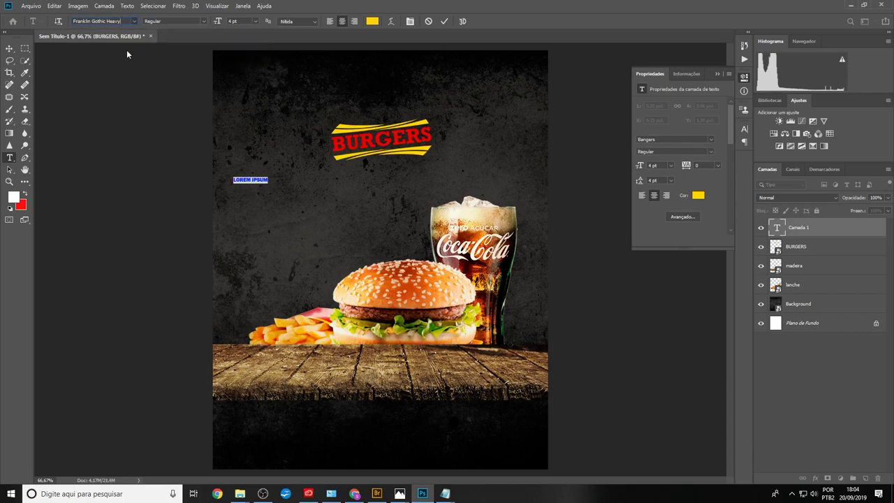
pyautogui.click(9, 48)
# Scale the text to about 308%, tilt it slightly counter-clockwise and nudge it up-left
pyautogui.hotkey('ctrl', 't')
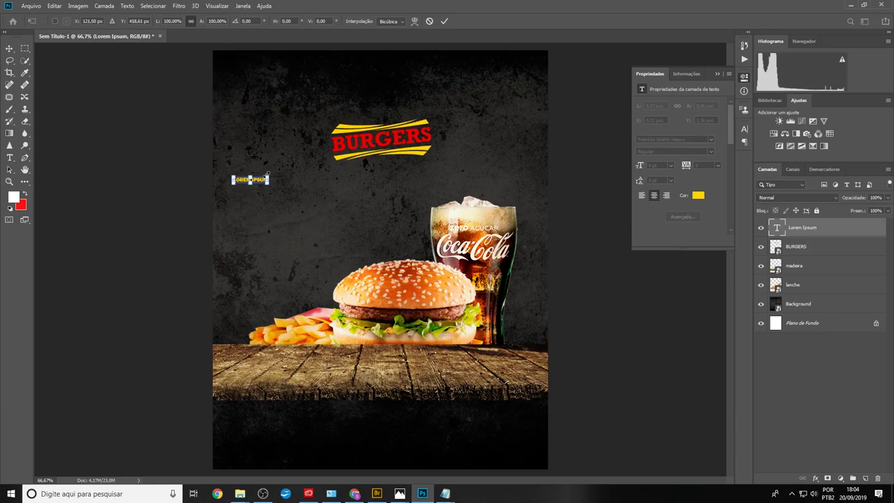
pyautogui.moveTo(267, 174)
pyautogui.mouseDown()
pyautogui.moveTo(338, 148)
pyautogui.moveTo(366, 183)
pyautogui.moveTo(363, 172)
pyautogui.mouseUp()
pyautogui.press('Return')
pyautogui.hotkey('ctrl', 't')
pyautogui.press('Return')
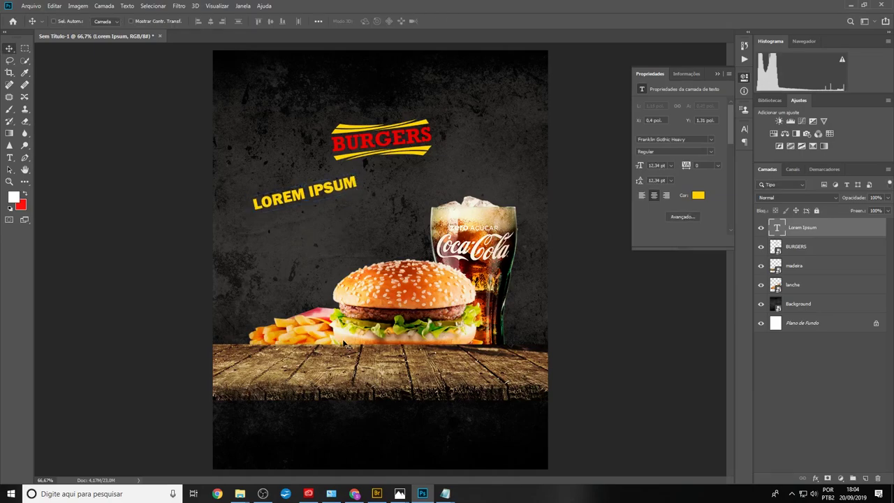
pyautogui.moveTo(301, 200); pyautogui.dragTo(291, 190)
# Replace the placeholder with BATEU AQUELA and shift it slightly right and down
pyautogui.doubleClick(291, 189)
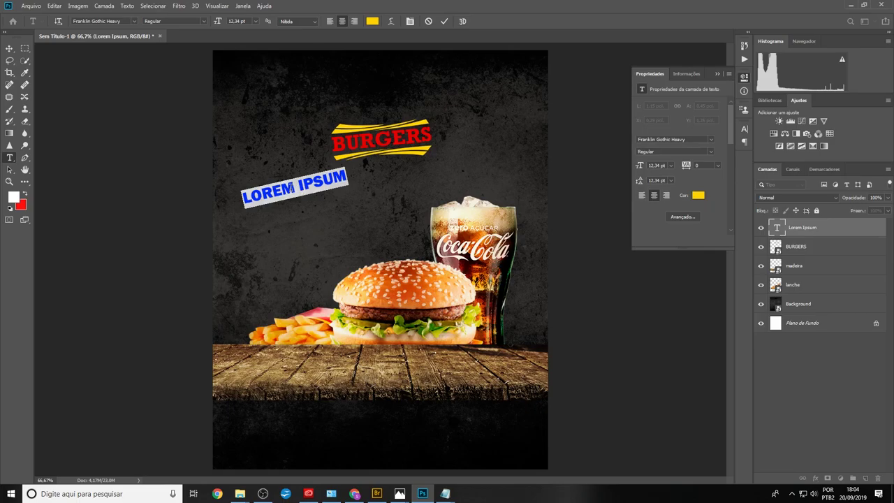
pyautogui.write('BA')
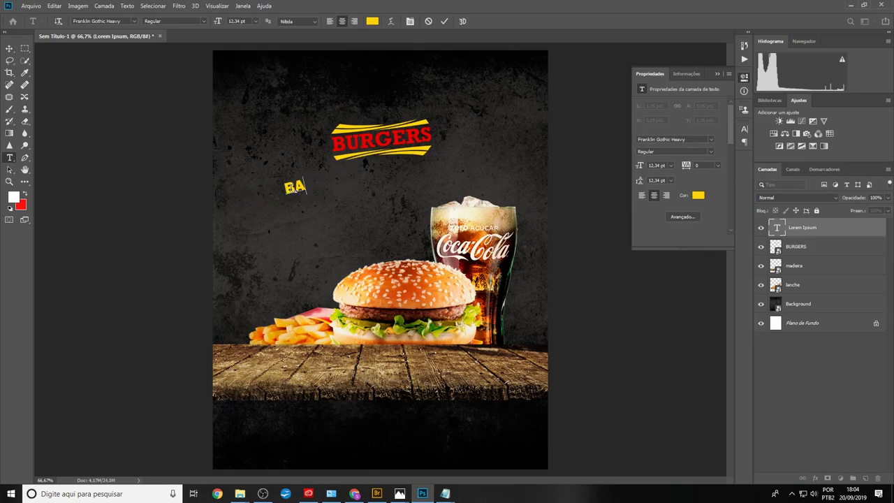
pyautogui.write('TEU AQUELA')
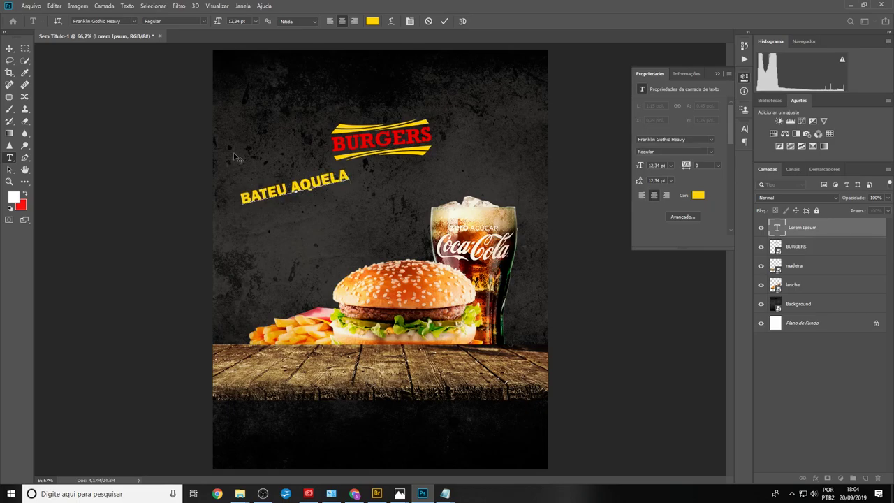
pyautogui.click(9, 48)
pyautogui.moveTo(300, 198); pyautogui.dragTo(309, 202)
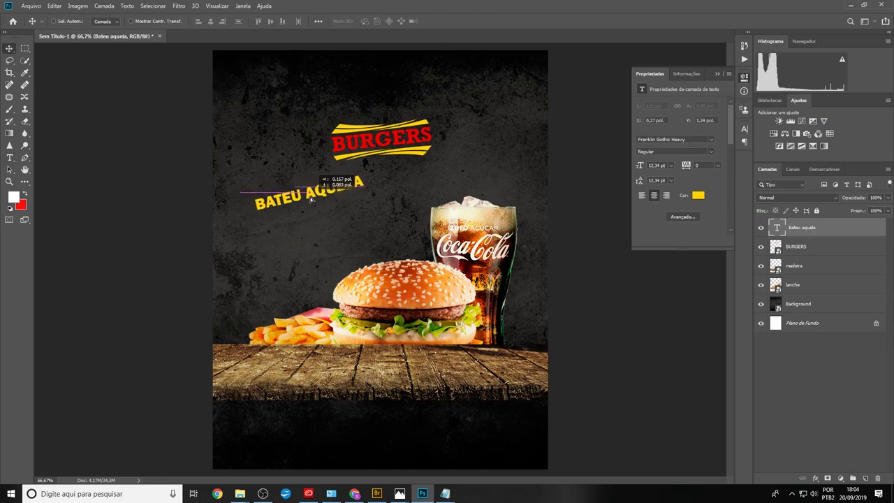
# Copy the font name Bangers from the note and duplicate the headline below the original
pyautogui.click(495, 454)
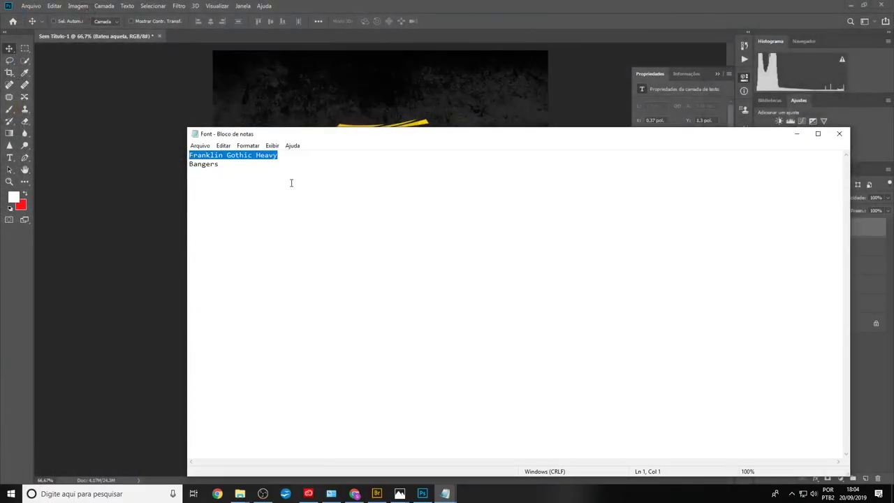
pyautogui.moveTo(221, 165); pyautogui.dragTo(190, 169)
pyautogui.click(435, 5)
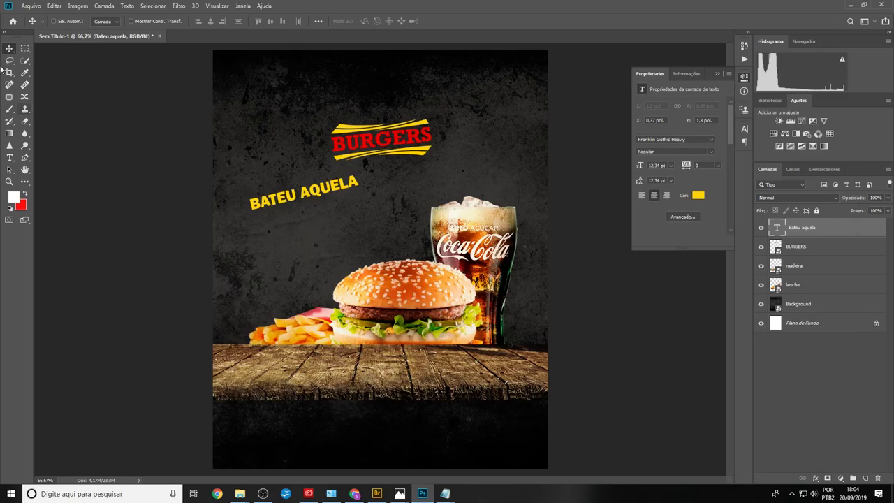
pyautogui.hotkey('ctrl', 'j')
pyautogui.moveTo(294, 202); pyautogui.dragTo(302, 238)
# Set the copied headline's font to Bangers Regular and enlarge it
pyautogui.doubleClick(300, 234)
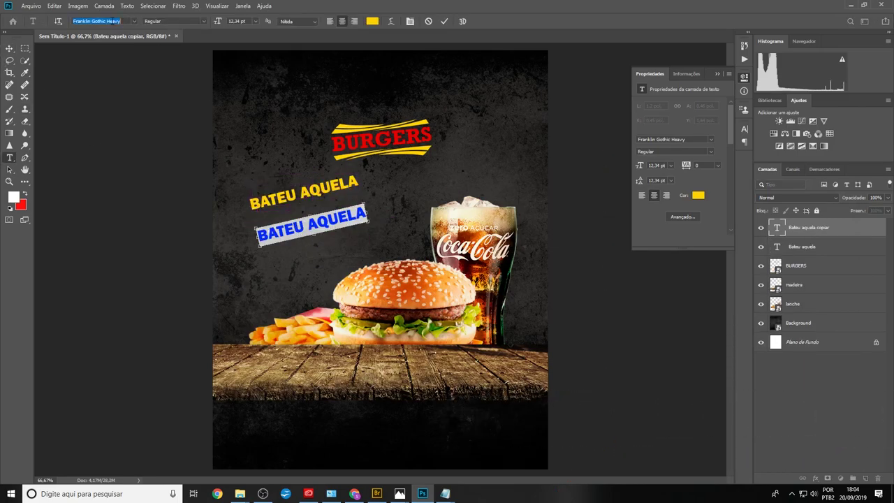
pyautogui.click(113, 21)
pyautogui.write('Bangers')
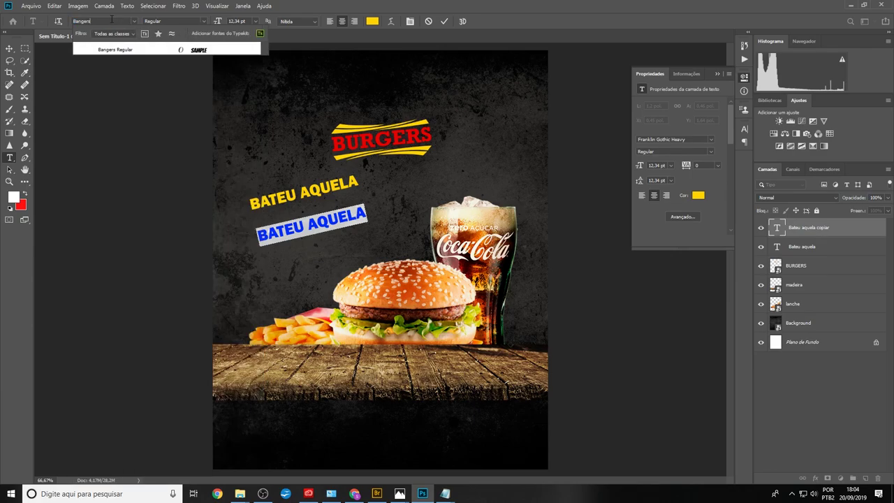
pyautogui.click(130, 48)
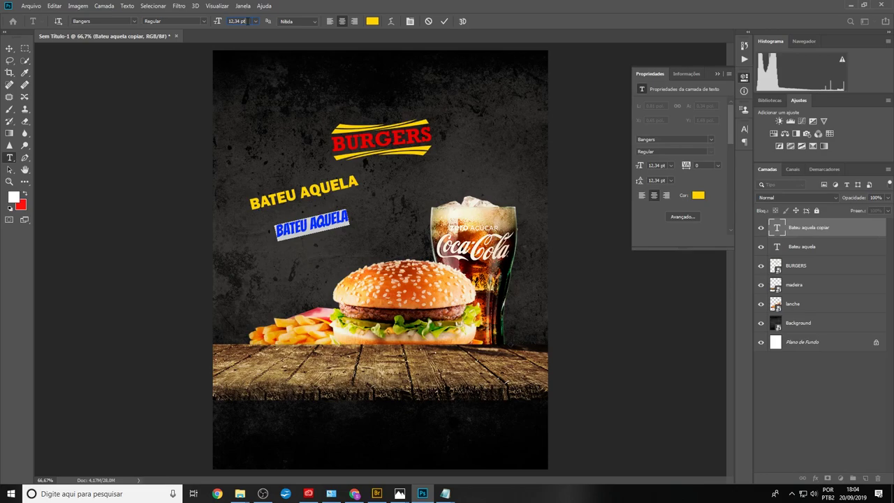
pyautogui.scroll(10, 247, 21)
pyautogui.scroll(8, 247, 21)
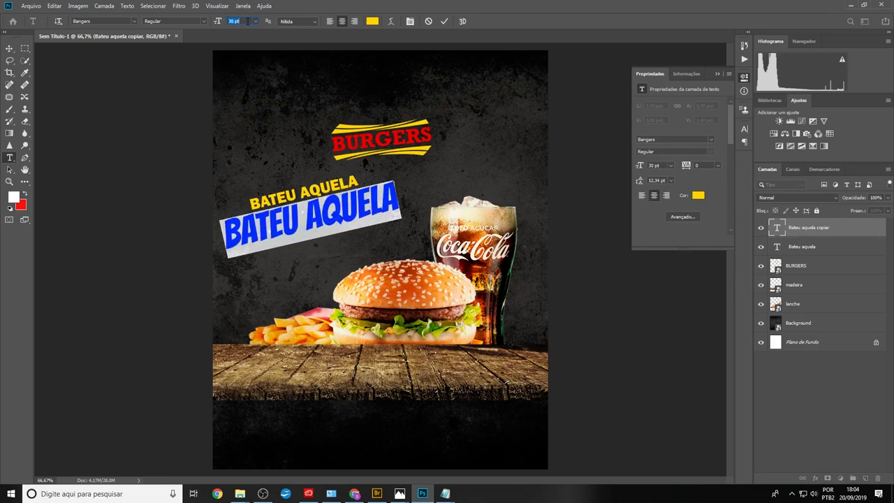
# Retype the copy as FOME and raise its size to 52 pt
pyautogui.click(272, 225)
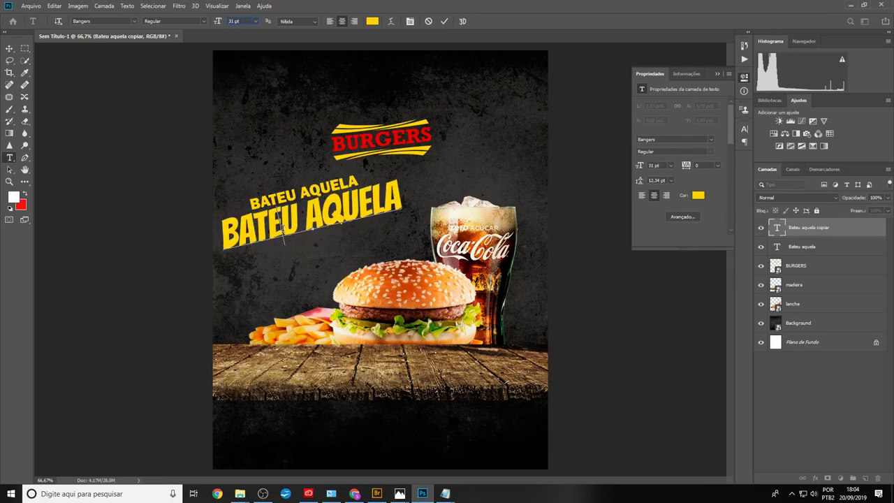
pyautogui.hotkey('ctrl', 'a')
pyautogui.write('FOME')
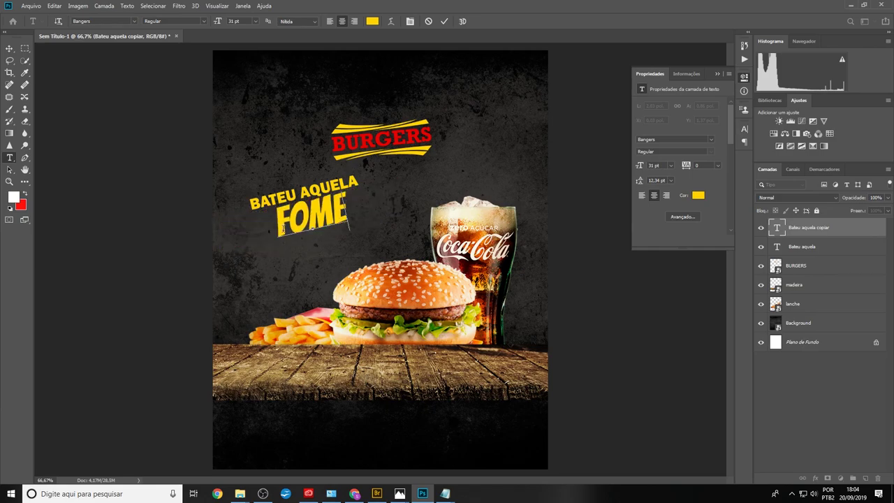
pyautogui.hotkey('ctrl', 'a')
pyautogui.scroll(10, 235, 21)
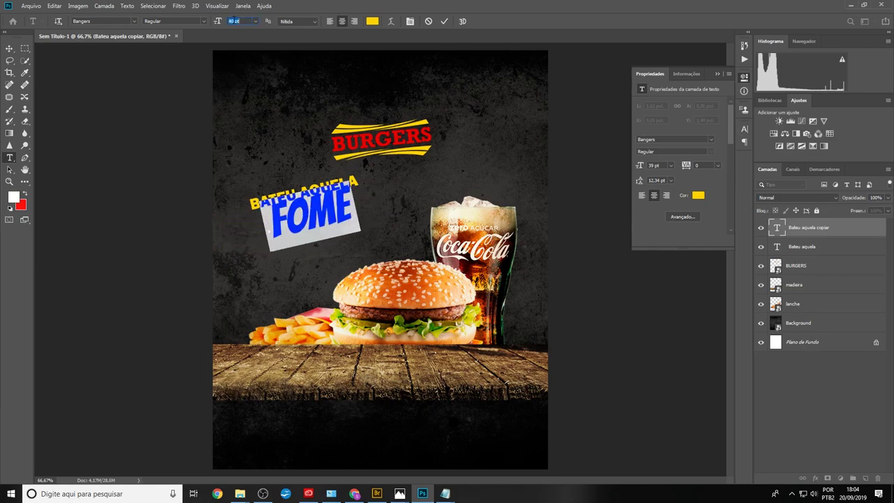
pyautogui.scroll(7, 236, 21)
pyautogui.scroll(4, 236, 21)
# Move FOME under BATEU AQUELA, rotate it about -9° and slant it right
pyautogui.click(10, 48)
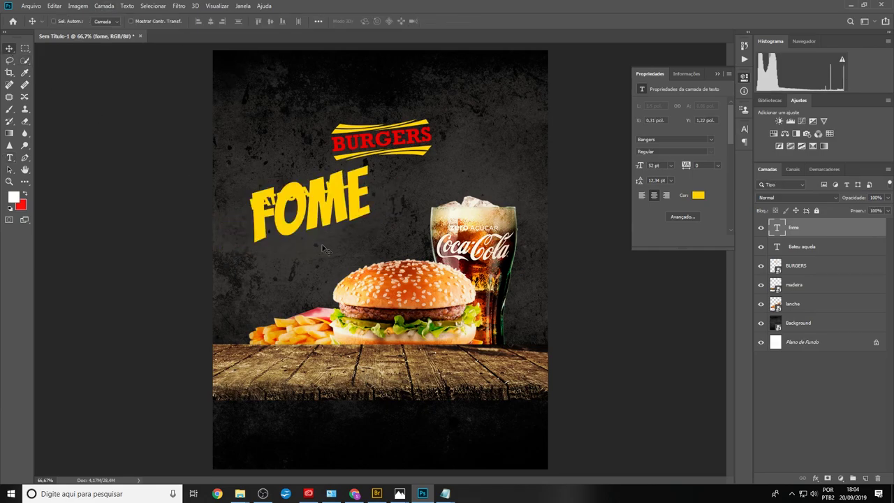
pyautogui.moveTo(340, 212); pyautogui.dragTo(336, 260)
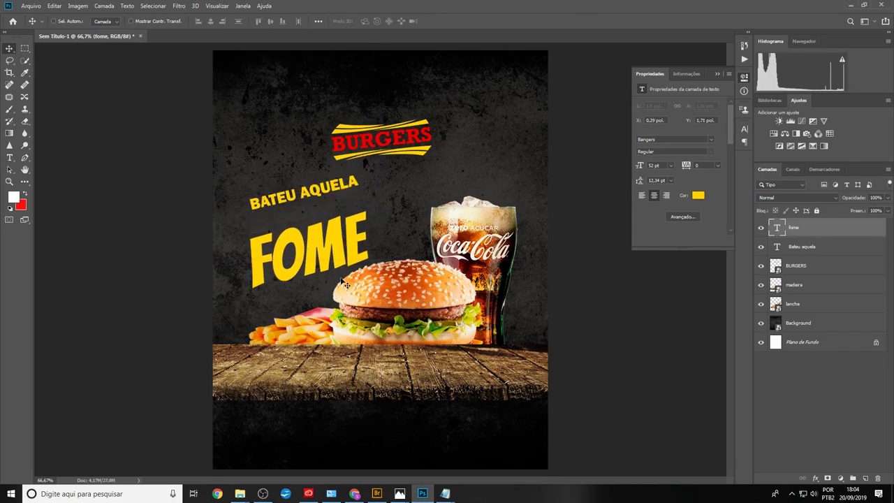
pyautogui.hotkey('ctrl', 't')
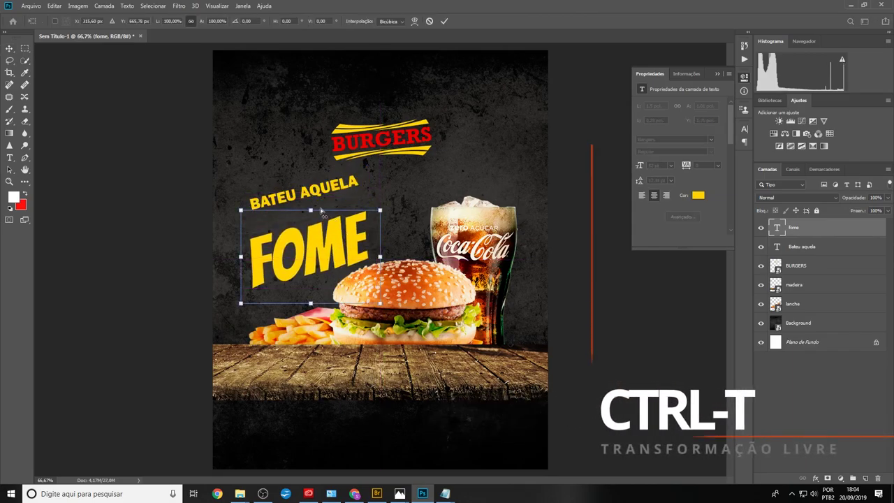
pyautogui.moveTo(320, 208); pyautogui.dragTo(343, 213)
pyautogui.moveTo(348, 214); pyautogui.dragTo(354, 215)
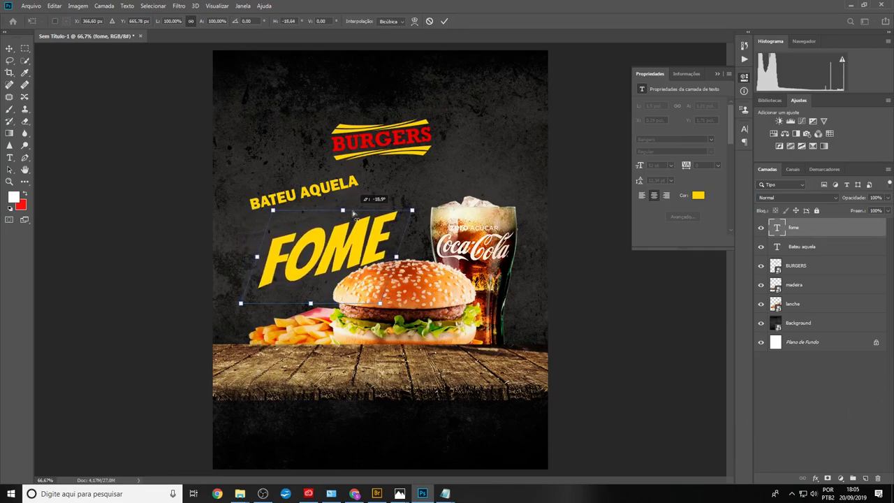
pyautogui.moveTo(361, 246); pyautogui.dragTo(340, 229)
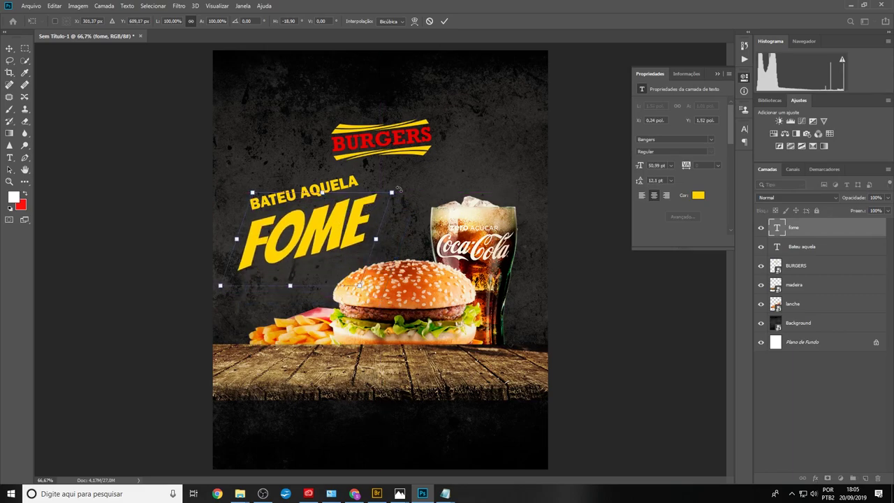
pyautogui.press('Return')
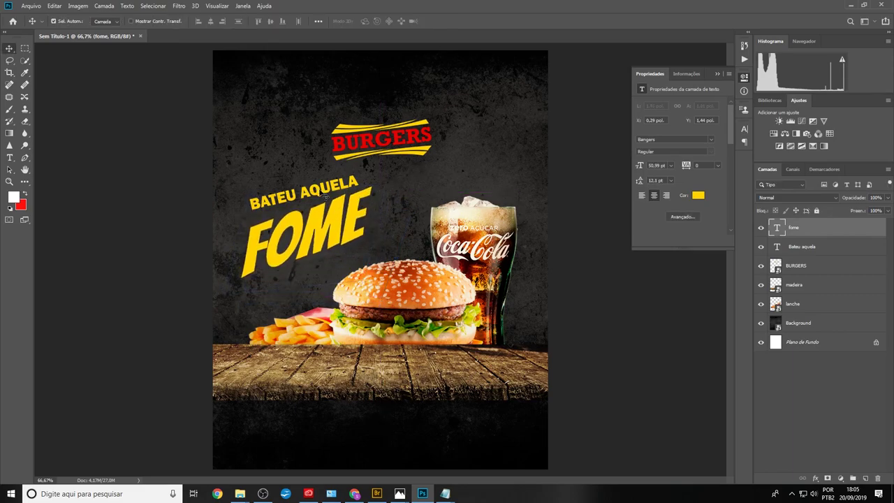
# Skew, tilt about 6° and enlarge BATEU AQUELA to match FOME, then raise the BURGERS logo
pyautogui.doubleClick(325, 196)
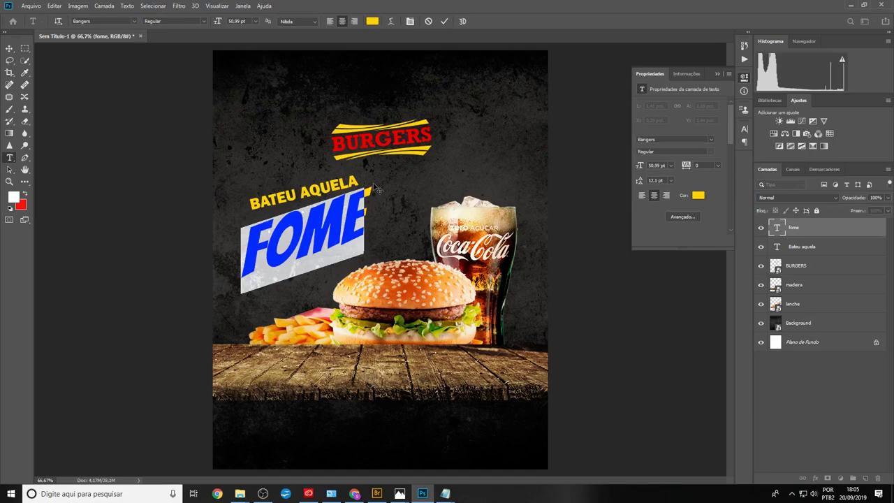
pyautogui.hotkey('ctrl', 'Return')
pyautogui.press('v')
pyautogui.click(353, 192)
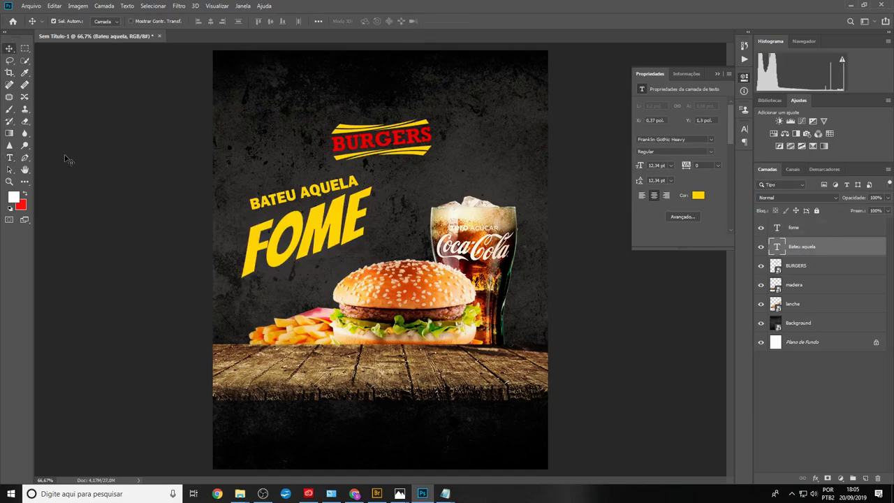
pyautogui.hotkey('ctrl', 't')
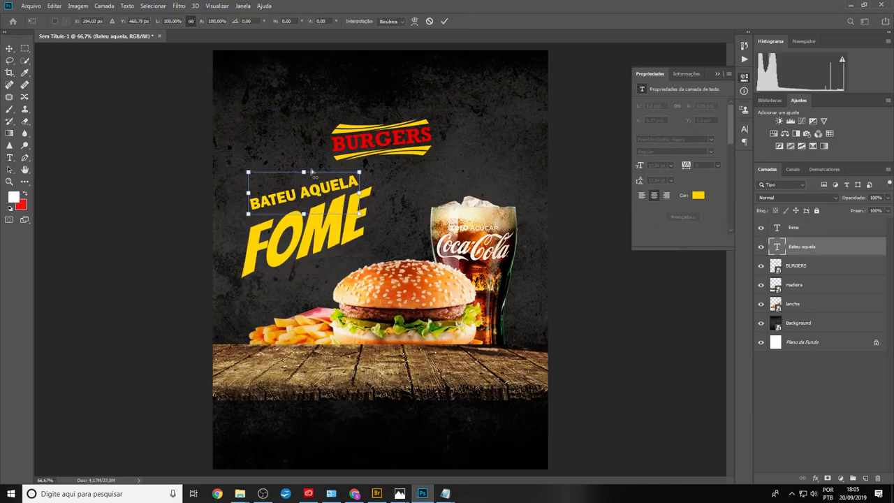
pyautogui.moveTo(303, 171); pyautogui.dragTo(321, 171)
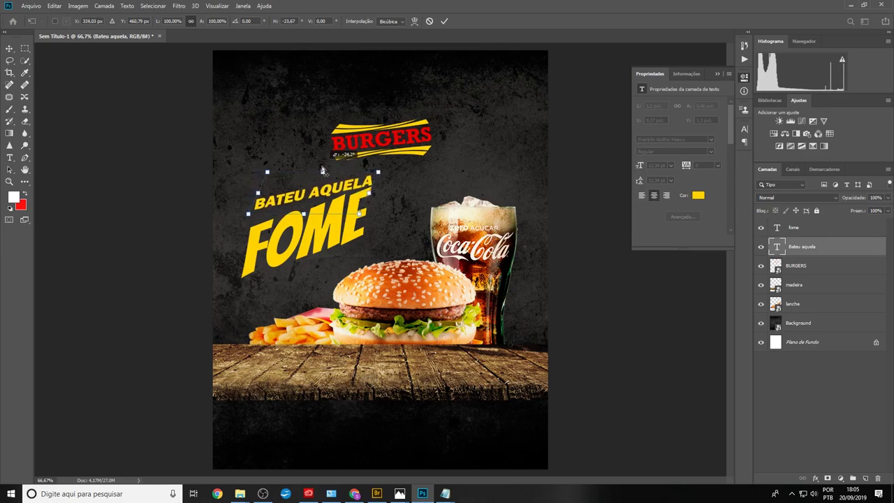
pyautogui.moveTo(384, 167); pyautogui.dragTo(375, 161)
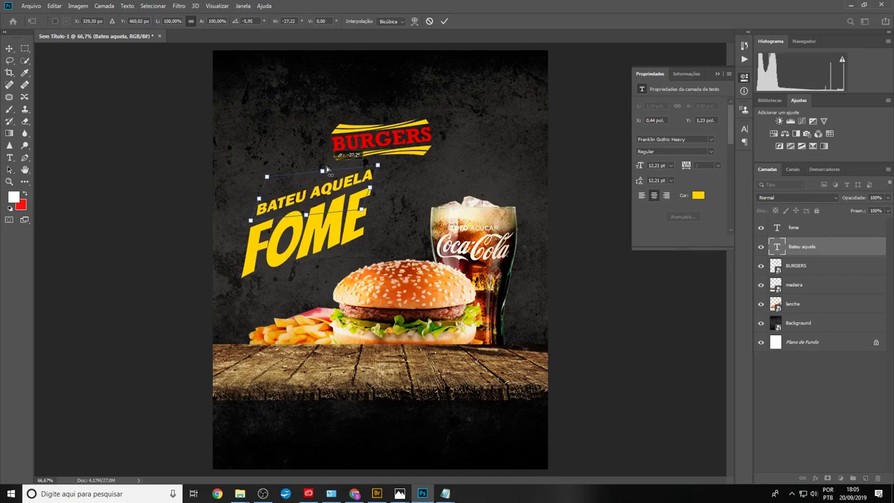
pyautogui.moveTo(325, 169); pyautogui.dragTo(328, 164)
pyautogui.press('Return')
pyautogui.moveTo(389, 144); pyautogui.dragTo(388, 124)
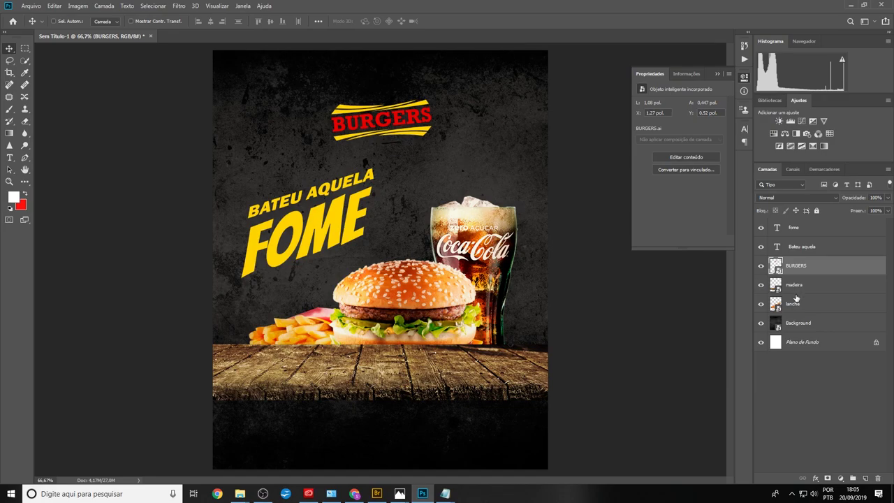
# Move the lanche layer above the wood and lower the madeira layer to Y 3.3 pol
pyautogui.moveTo(799, 287); pyautogui.dragTo(800, 310)
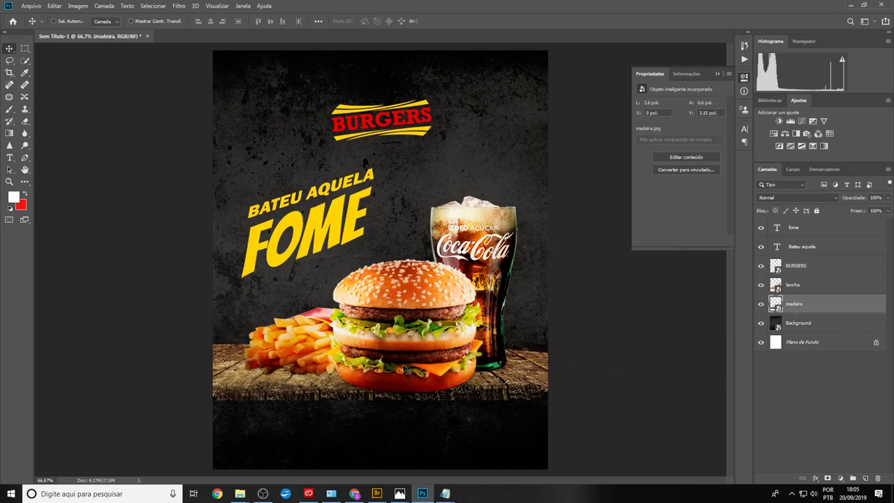
pyautogui.moveTo(531, 393); pyautogui.dragTo(529, 408)
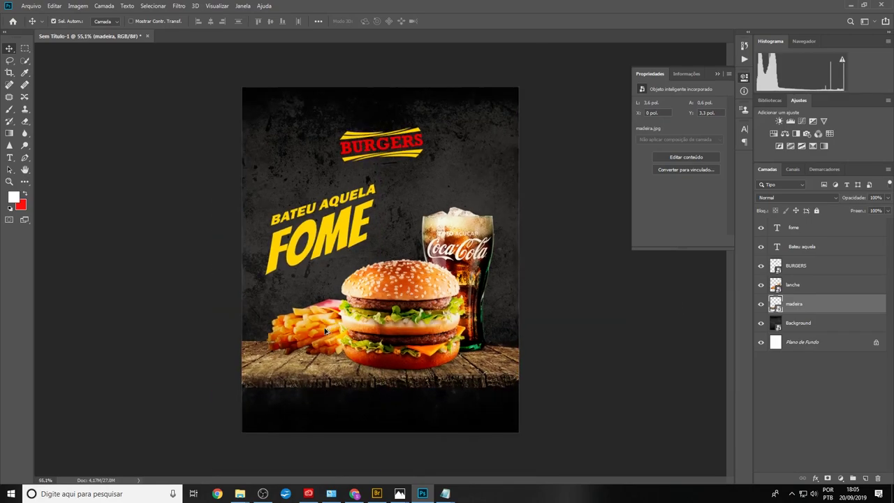
pyautogui.press('ctrl')
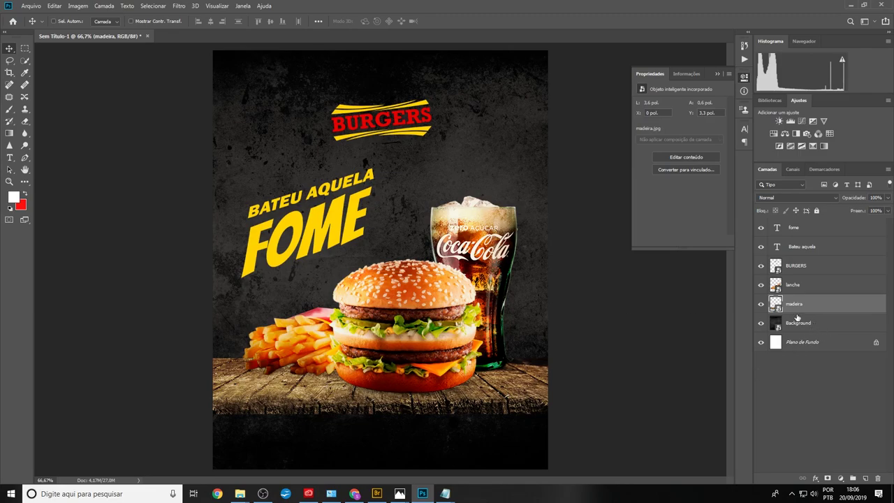
# Add a Multiply drop shadow to the lanche layer at a 92° angle and set its distance
pyautogui.click(794, 285)
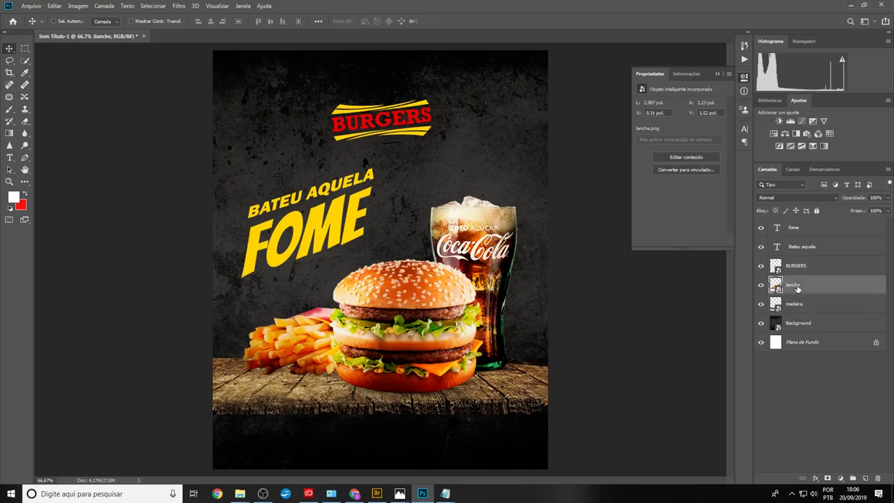
pyautogui.click(815, 478)
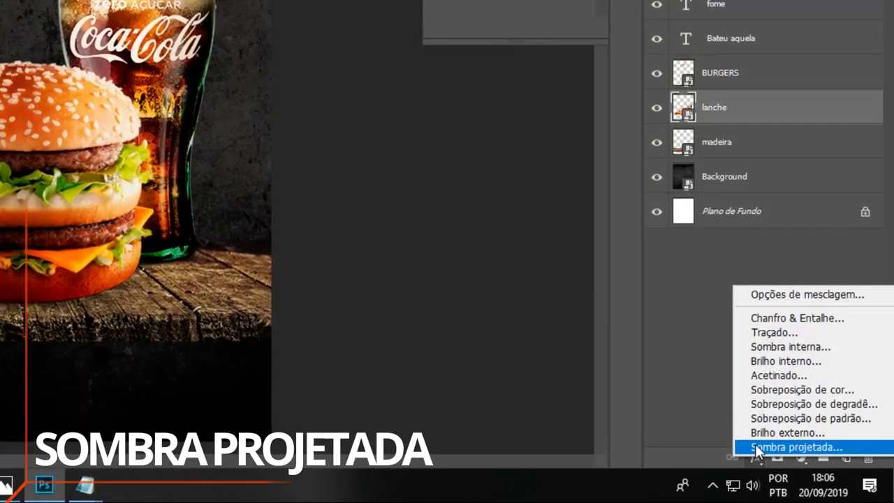
pyautogui.click(755, 444)
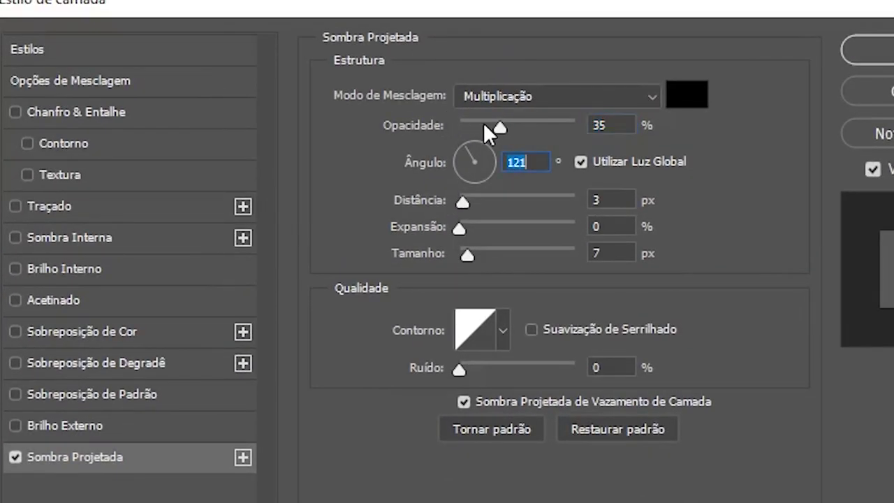
pyautogui.moveTo(497, 127); pyautogui.dragTo(502, 126)
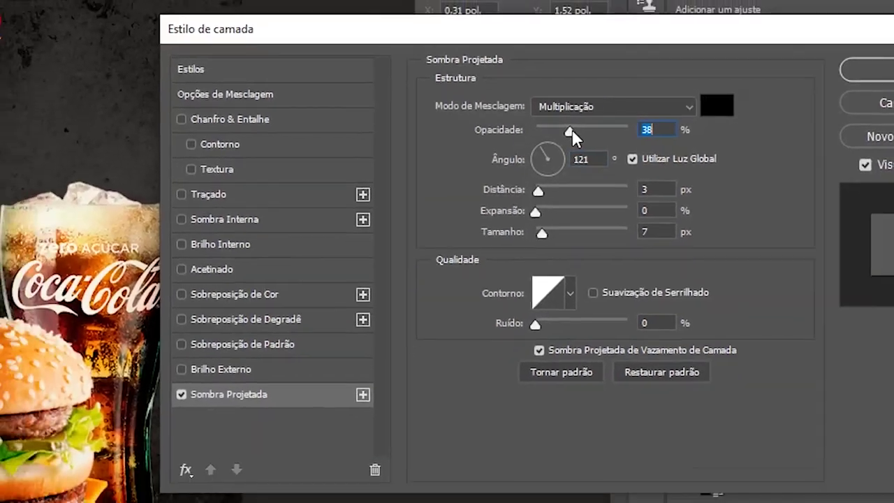
pyautogui.click(652, 117)
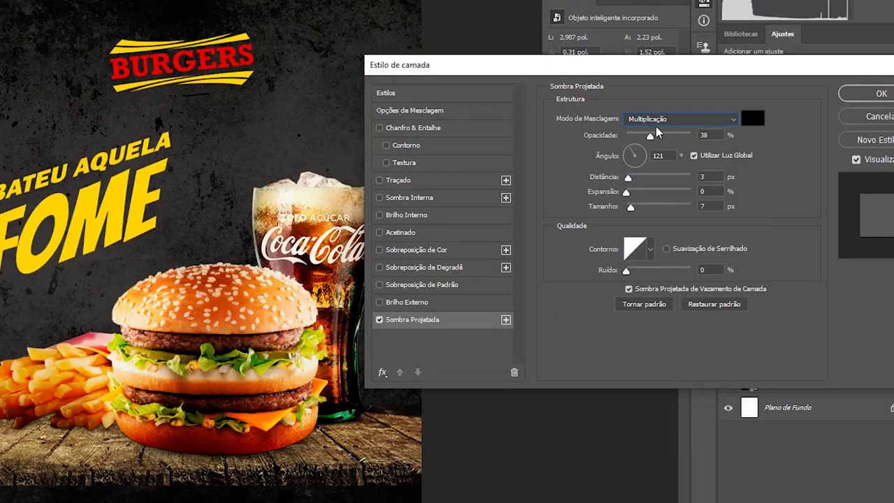
pyautogui.moveTo(631, 158); pyautogui.dragTo(634, 125)
pyautogui.moveTo(627, 181); pyautogui.dragTo(640, 178)
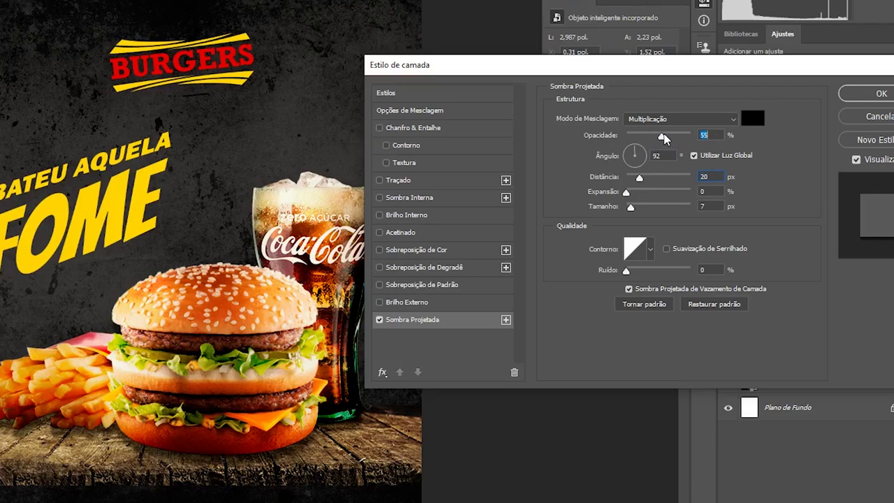
# Tune the shadow to 83% opacity, 4% spread and 49 px size, then apply it
pyautogui.moveTo(650, 135); pyautogui.dragTo(667, 135)
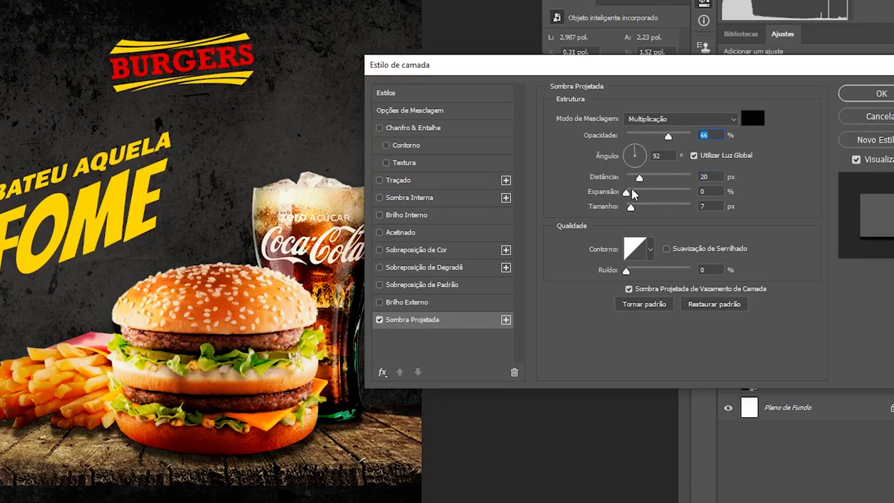
pyautogui.moveTo(626, 191); pyautogui.dragTo(632, 192)
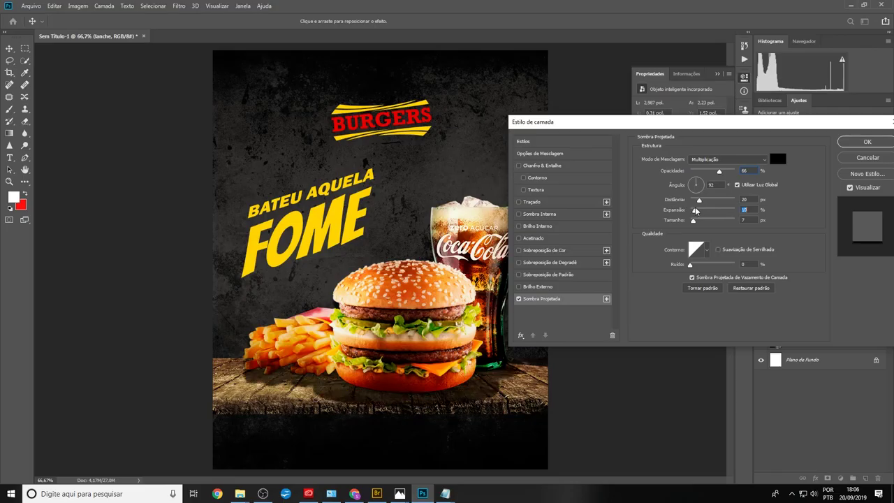
pyautogui.moveTo(695, 211); pyautogui.dragTo(702, 222)
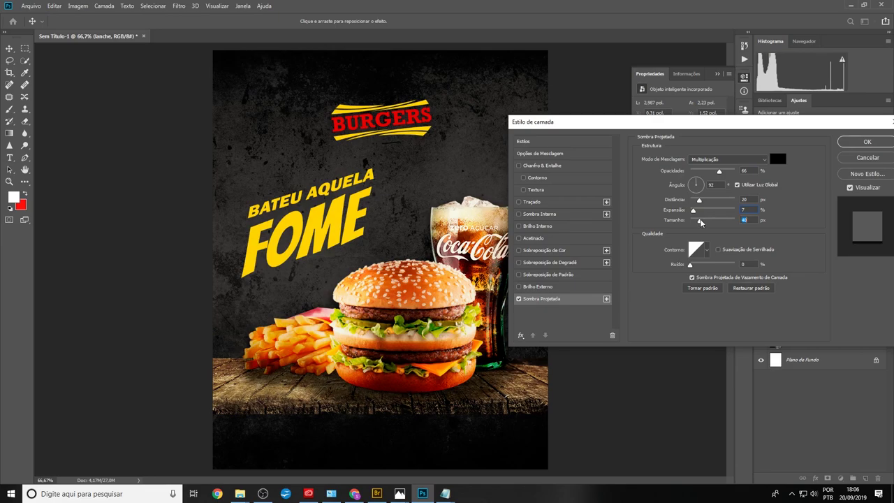
pyautogui.moveTo(720, 171); pyautogui.dragTo(727, 172)
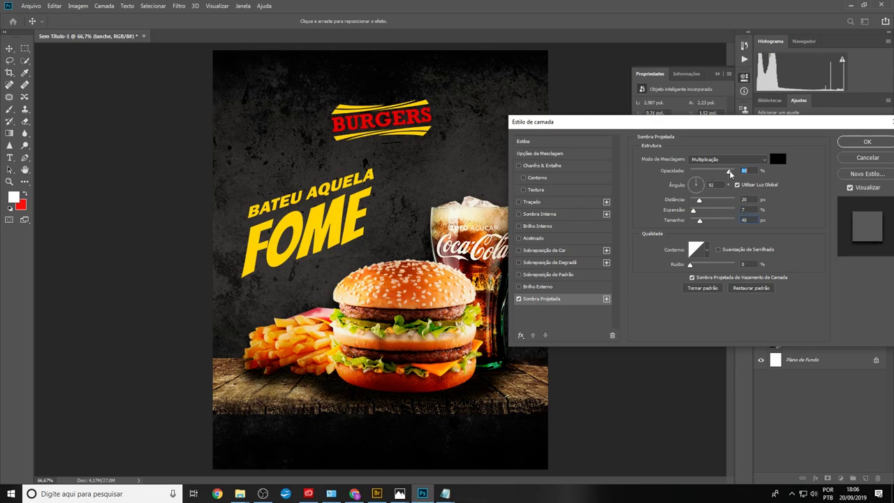
pyautogui.moveTo(695, 211)
pyautogui.mouseDown()
pyautogui.moveTo(694, 201)
pyautogui.moveTo(702, 222)
pyautogui.mouseUp()
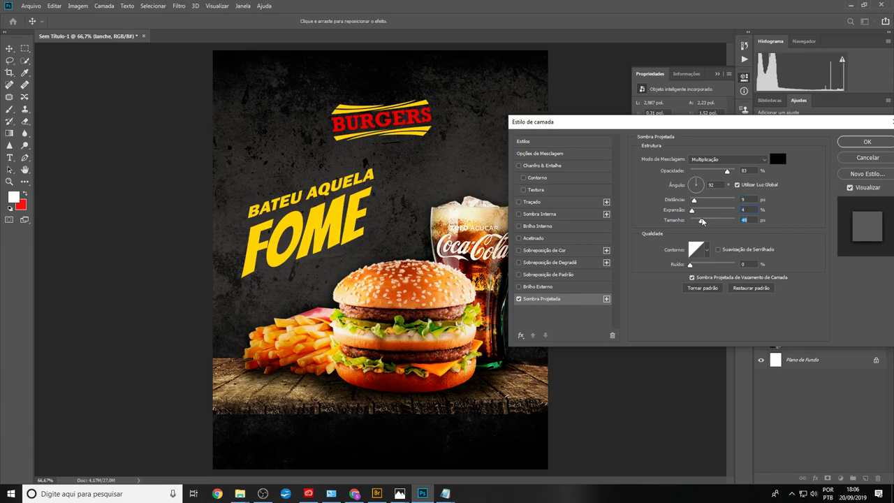
pyautogui.moveTo(702, 221); pyautogui.dragTo(704, 221)
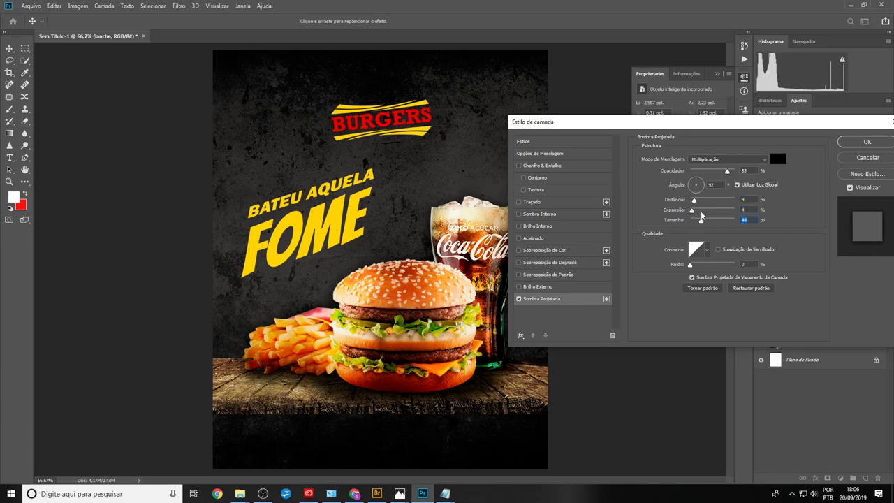
pyautogui.click(867, 143)
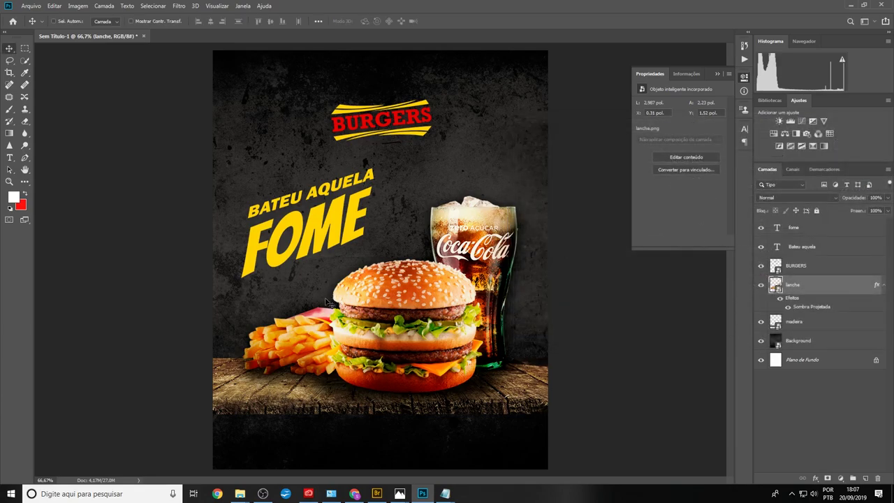
# Hide the BURGERS logo, add a new layer and pick a black brush
pyautogui.click(439, 280)
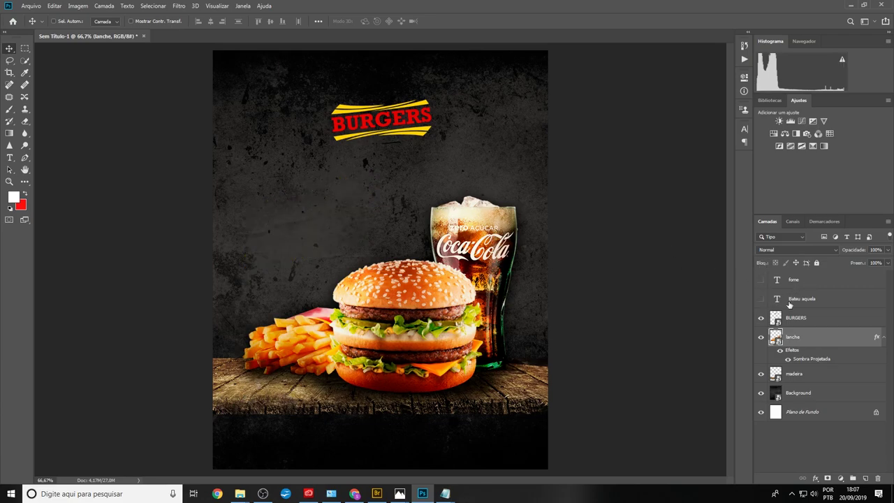
pyautogui.click(761, 318)
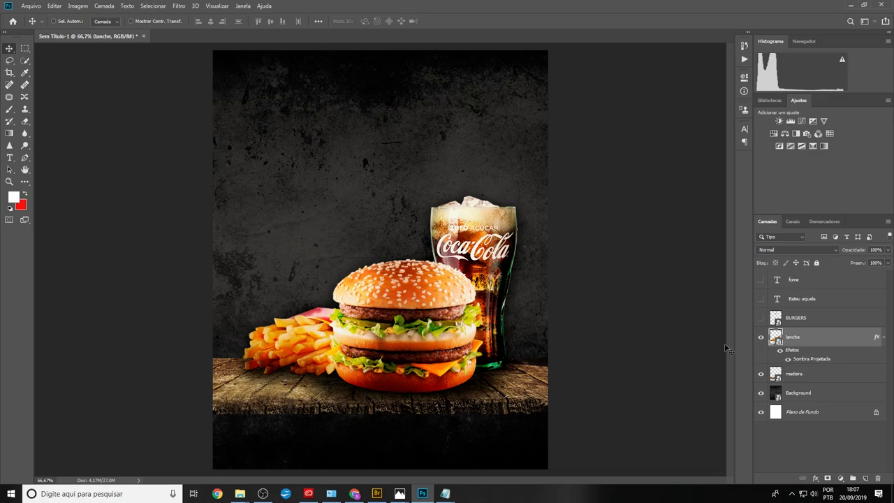
pyautogui.click(865, 479)
pyautogui.press('b')
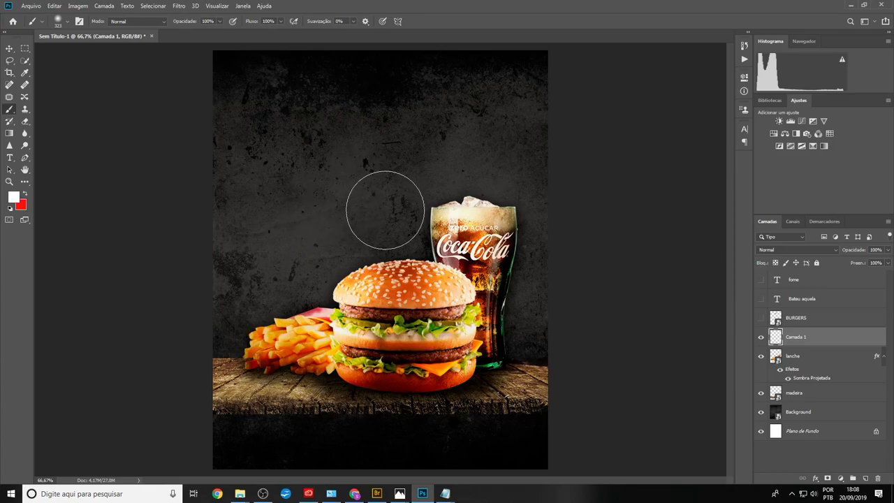
pyautogui.click(13, 198)
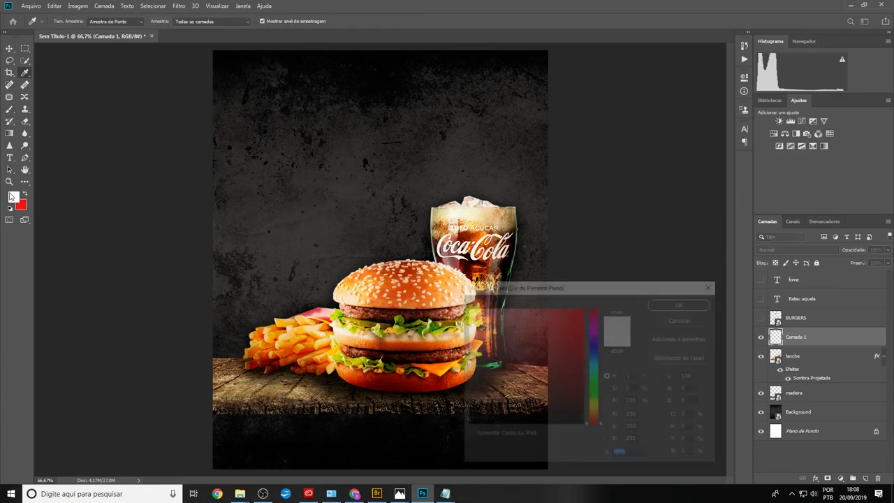
pyautogui.click(682, 304)
# Paint soft 0%-hardness black strokes over the wood ends and the poster's left and right edges
pyautogui.moveTo(239, 286)
pyautogui.mouseDown()
pyautogui.moveTo(224, 423)
pyautogui.moveTo(287, 449)
pyautogui.mouseUp()
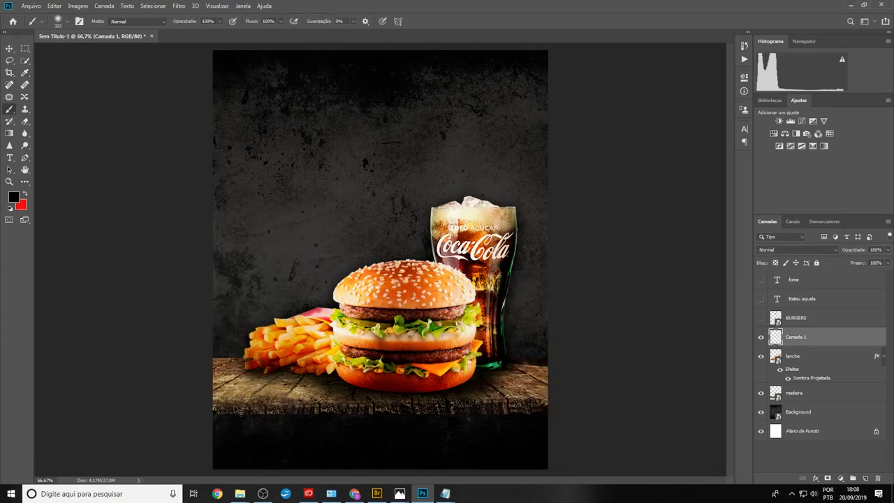
pyautogui.scroll(-2, 287, 449)
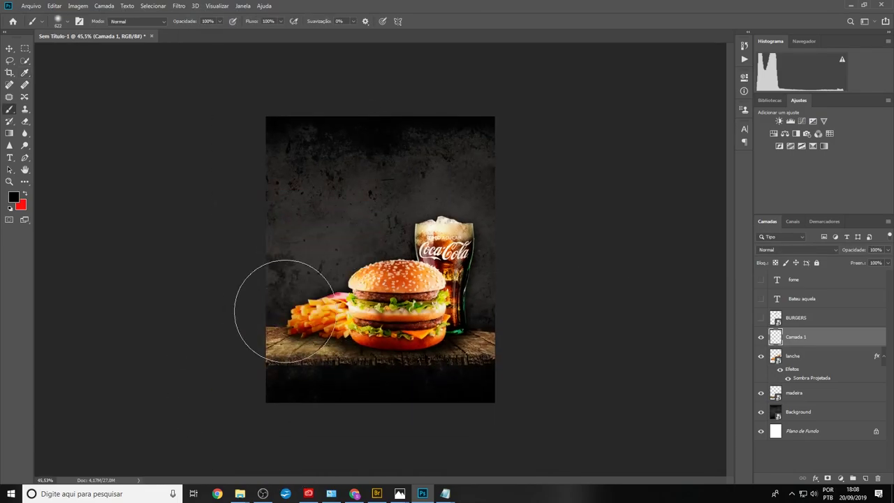
pyautogui.rightClick(301, 199)
pyautogui.click(344, 241)
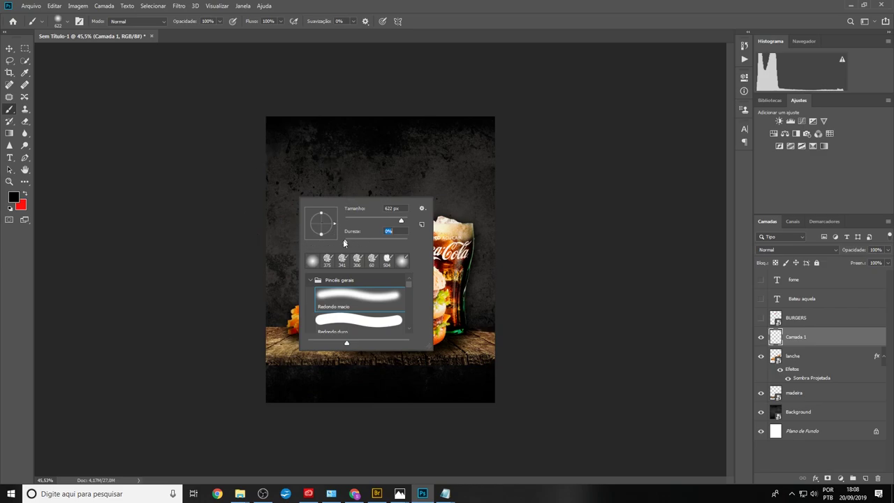
pyautogui.press('Return')
pyautogui.hotkey('ctrl', 'z')
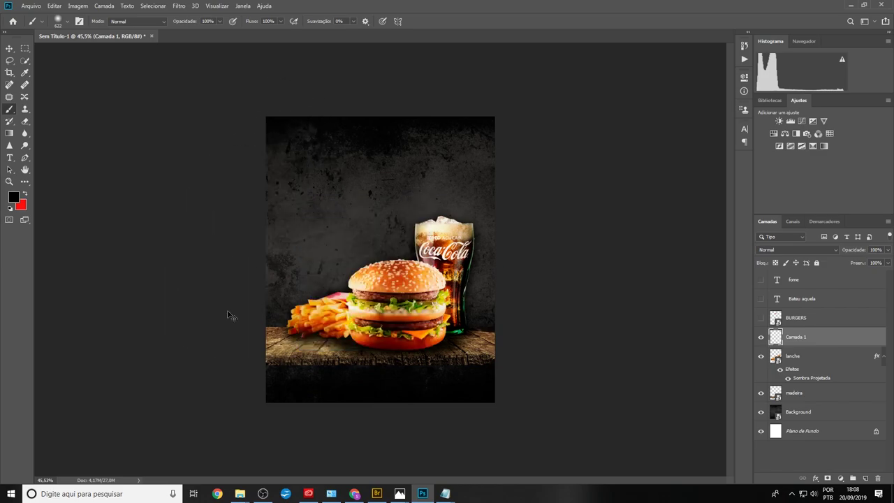
pyautogui.moveTo(234, 313); pyautogui.dragTo(269, 419)
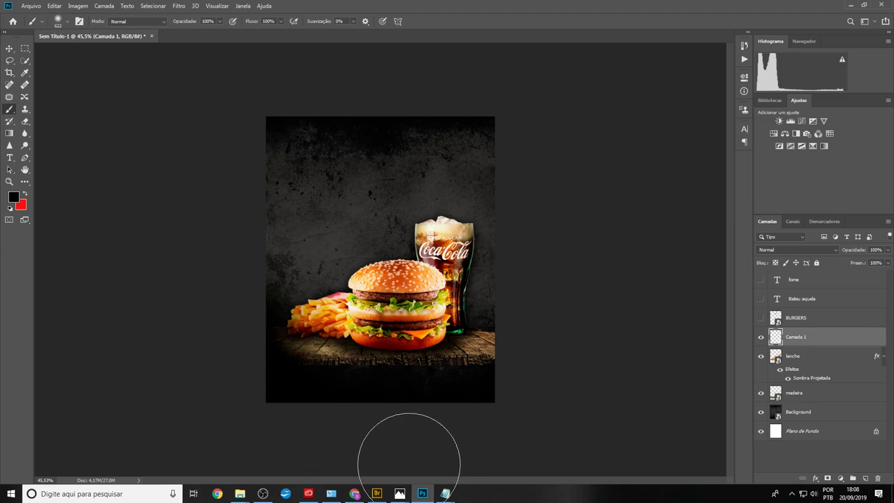
pyautogui.moveTo(457, 415)
pyautogui.mouseDown()
pyautogui.moveTo(544, 396)
pyautogui.moveTo(557, 339)
pyautogui.mouseUp()
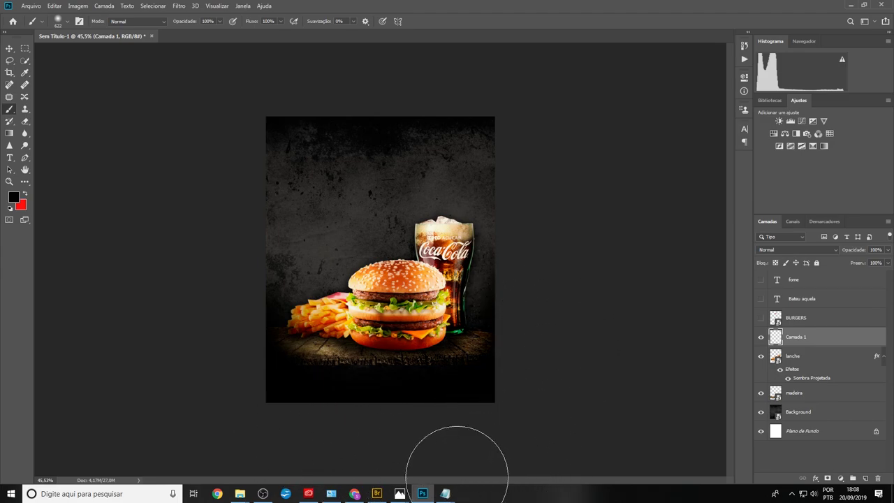
pyautogui.moveTo(231, 251); pyautogui.dragTo(223, 175)
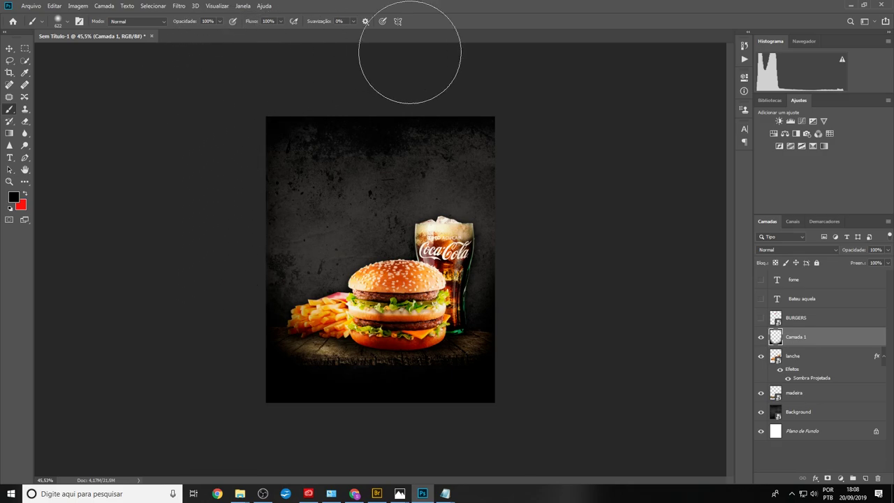
pyautogui.moveTo(532, 230); pyautogui.dragTo(525, 113)
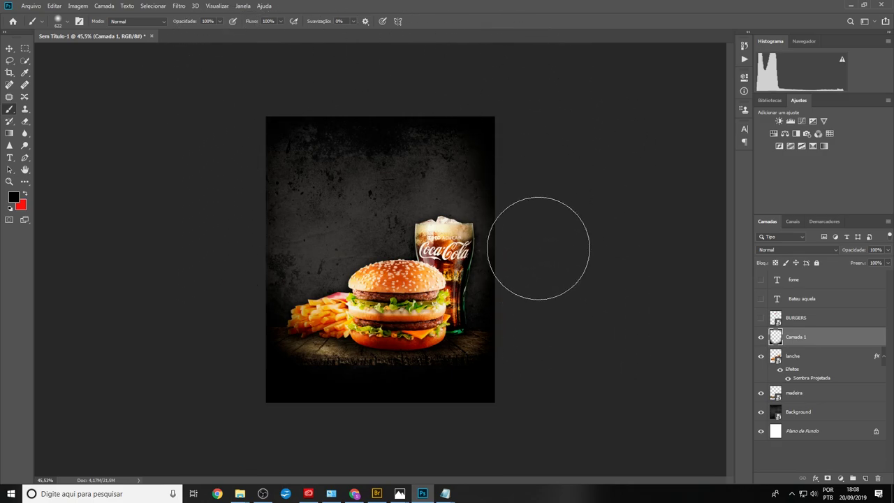
pyautogui.hotkey('ctrl', '+')
pyautogui.hotkey('ctrl', '+')
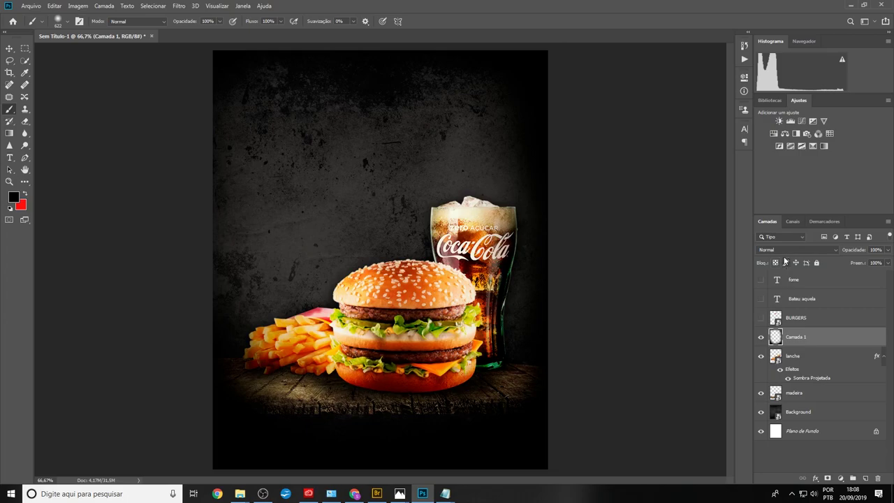
pyautogui.click(785, 250)
pyautogui.scroll(-1, 784, 249)
pyautogui.scroll(-3, 784, 249)
pyautogui.scroll(-3, 785, 248)
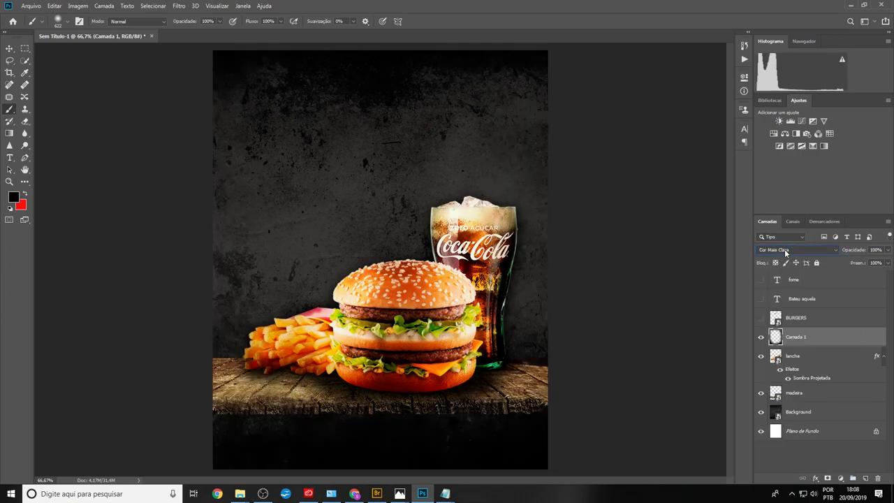
pyautogui.scroll(-1, 785, 249)
pyautogui.scroll(-1, 785, 248)
pyautogui.scroll(-1, 785, 248)
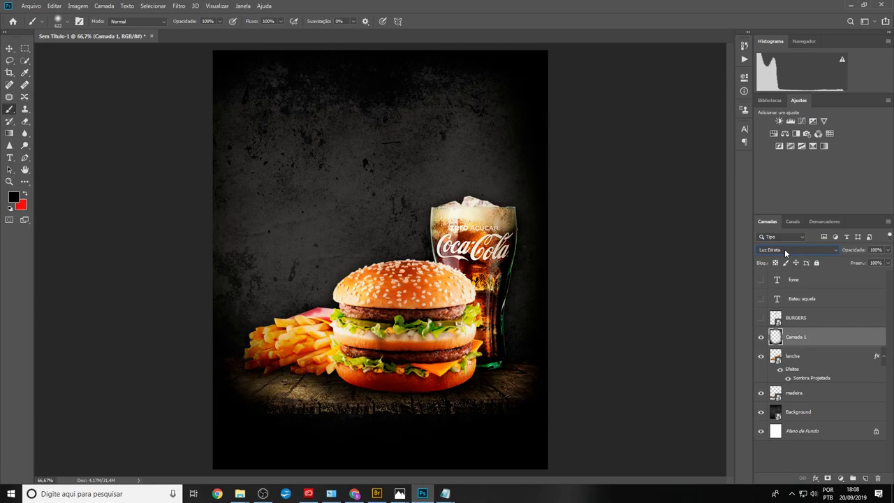
pyautogui.scroll(-1, 784, 249)
pyautogui.scroll(-2, 785, 253)
pyautogui.scroll(-2, 785, 252)
pyautogui.scroll(-2, 785, 252)
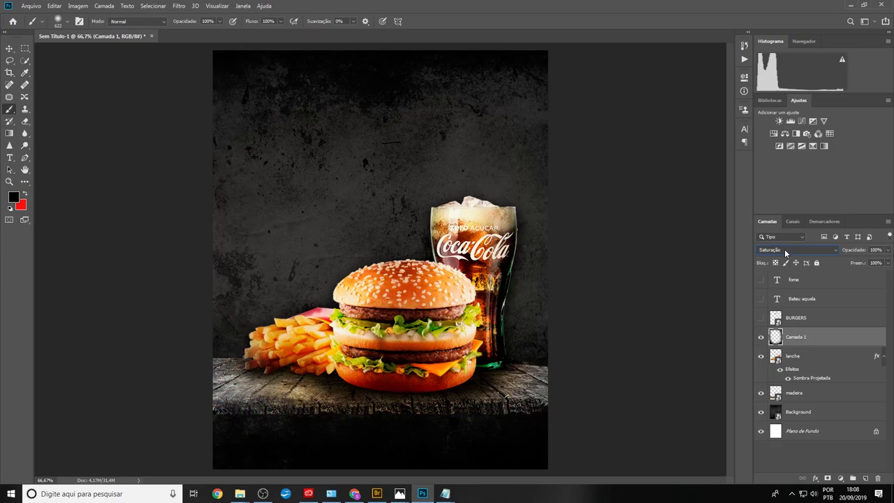
pyautogui.scroll(-2, 785, 253)
pyautogui.click(786, 250)
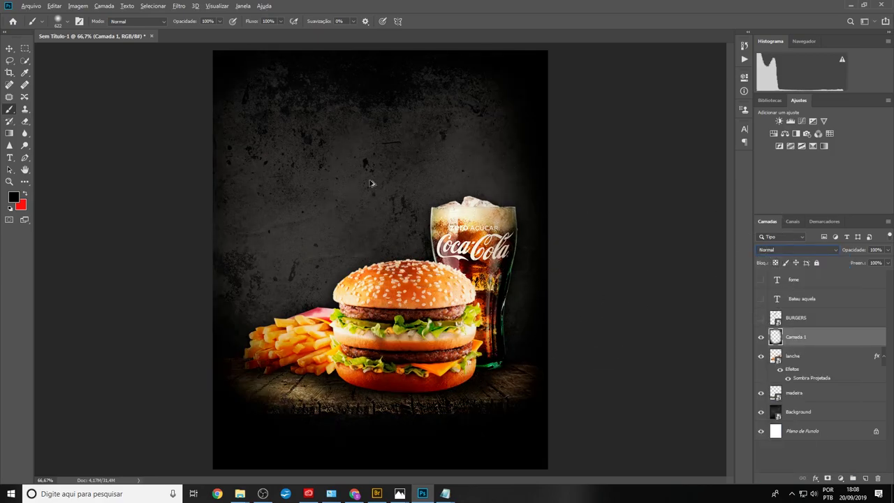
pyautogui.hotkey('ctrl', '-')
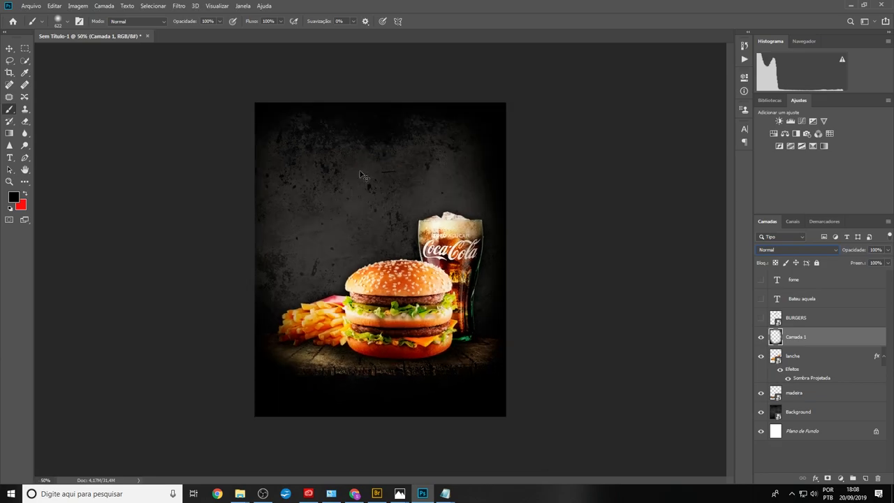
pyautogui.hotkey('ctrl', '-')
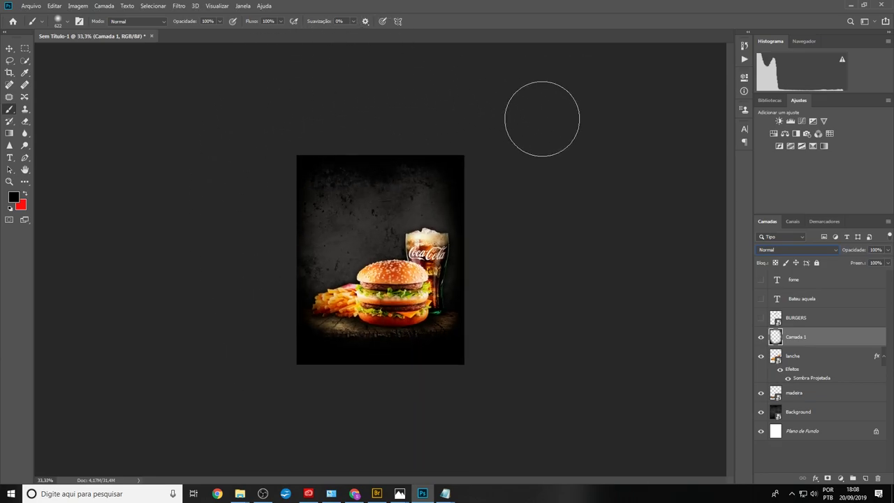
pyautogui.hotkey('ctrl', '+')
pyautogui.hotkey('ctrl', '+')
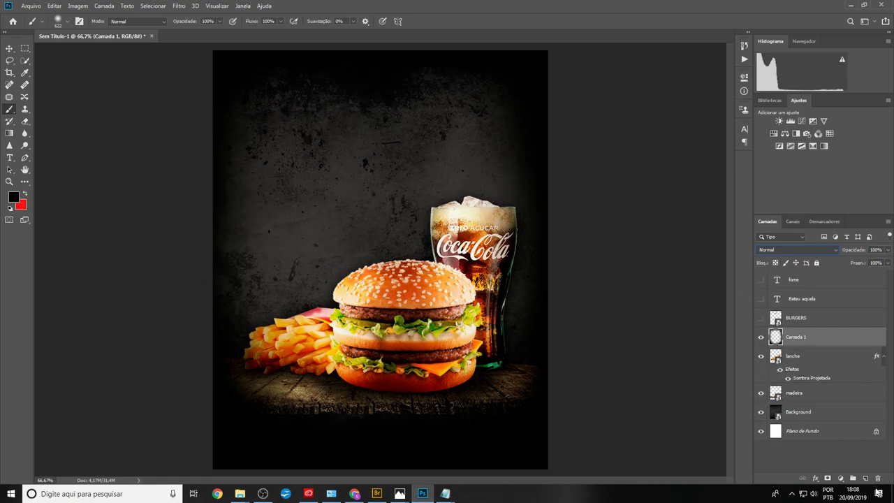
# Add a Photo Filter adjustment layer and set its colour to red
pyautogui.click(841, 479)
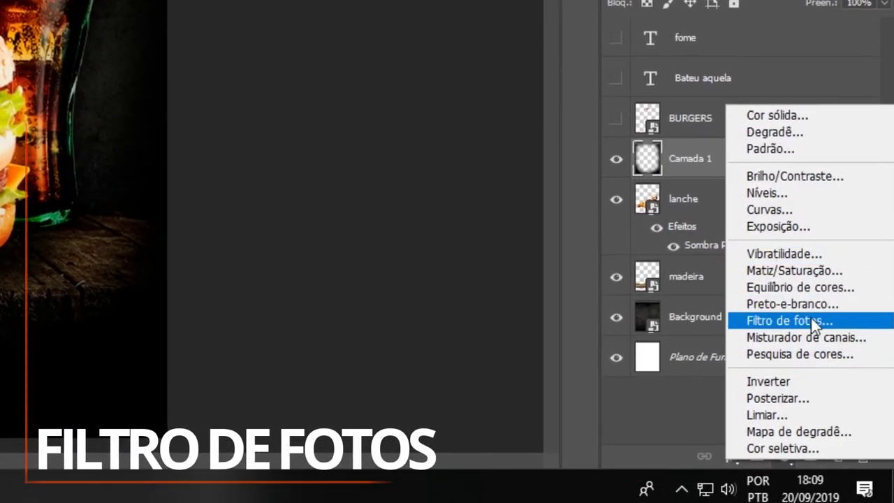
pyautogui.click(852, 412)
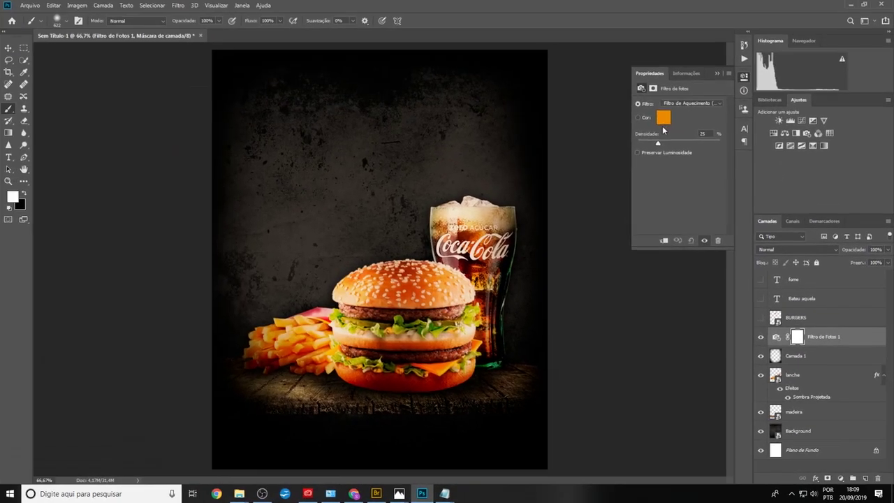
pyautogui.click(664, 118)
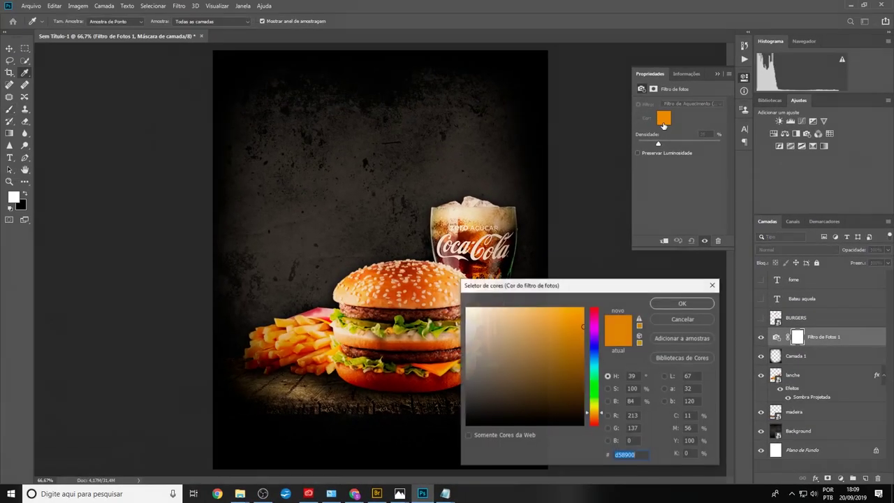
pyautogui.moveTo(594, 413)
pyautogui.mouseDown()
pyautogui.moveTo(593, 308)
pyautogui.moveTo(586, 308)
pyautogui.mouseUp()
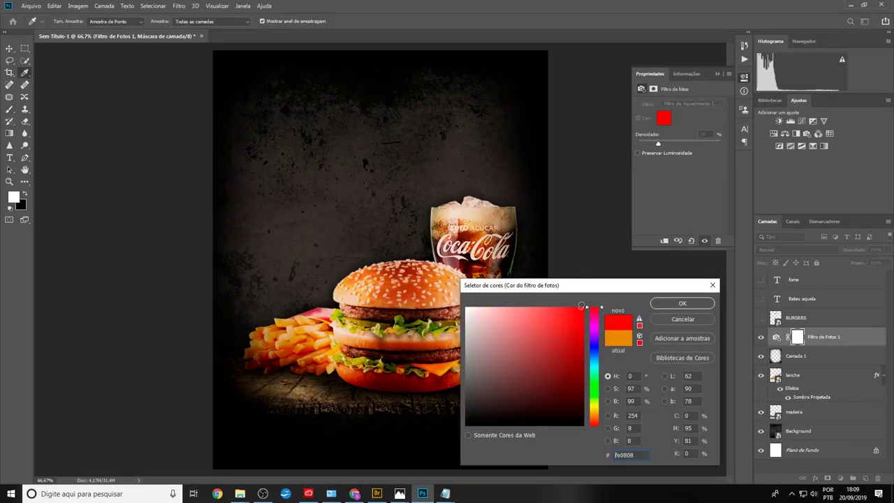
pyautogui.click(682, 302)
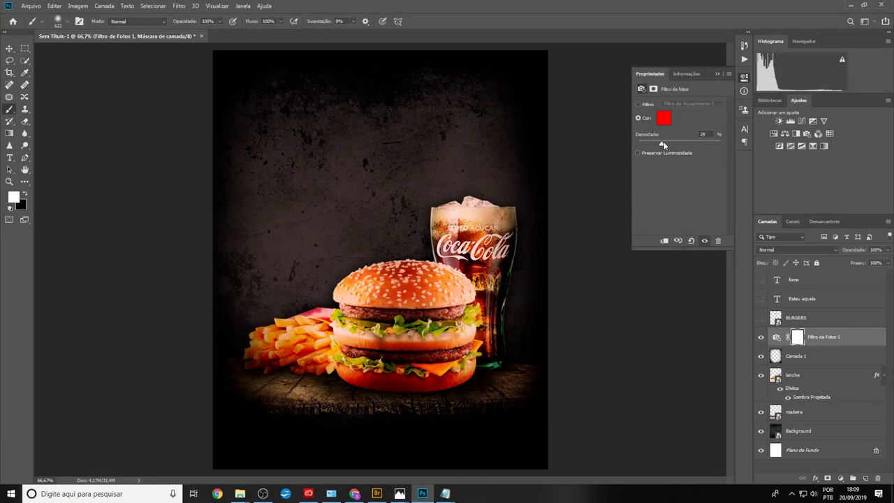
pyautogui.moveTo(662, 143); pyautogui.dragTo(657, 141)
# Move Filtro de Fotos 1 below lanche and Camada 1 beneath it, and raise density to 47%
pyautogui.moveTo(780, 347); pyautogui.dragTo(778, 400)
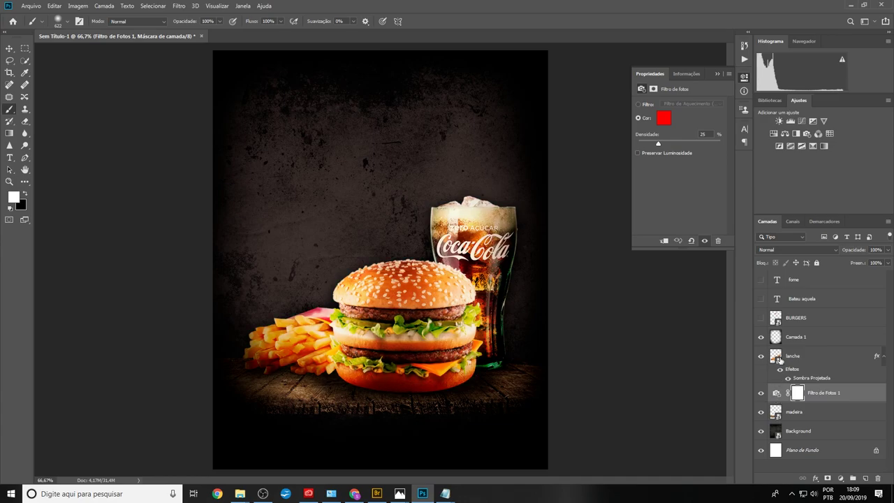
pyautogui.moveTo(780, 338)
pyautogui.mouseDown()
pyautogui.moveTo(783, 422)
pyautogui.moveTo(781, 406)
pyautogui.mouseUp()
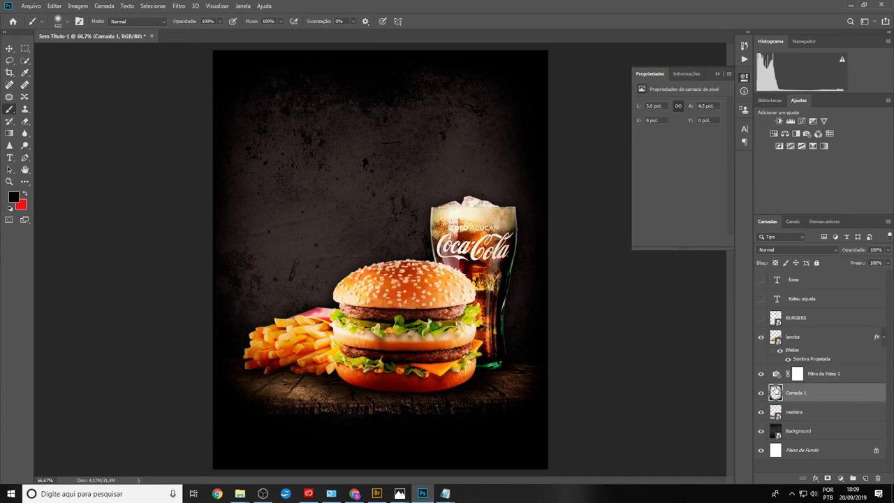
pyautogui.click(776, 374)
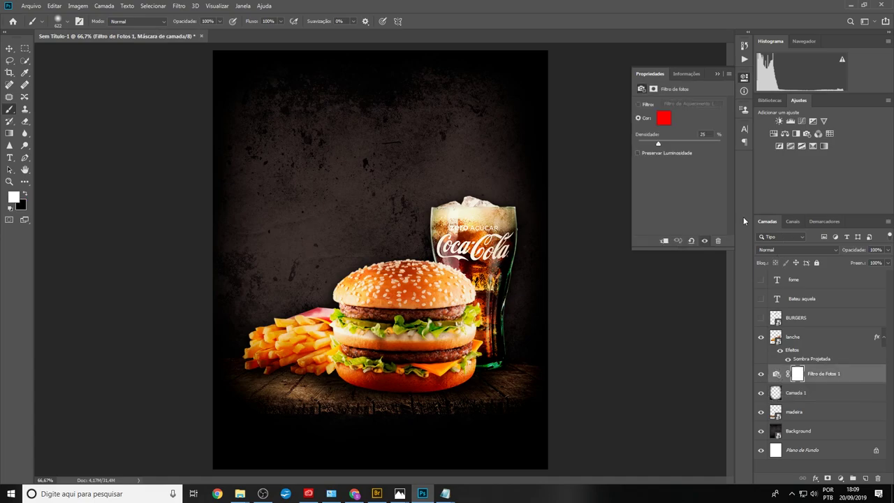
pyautogui.moveTo(663, 147); pyautogui.dragTo(668, 146)
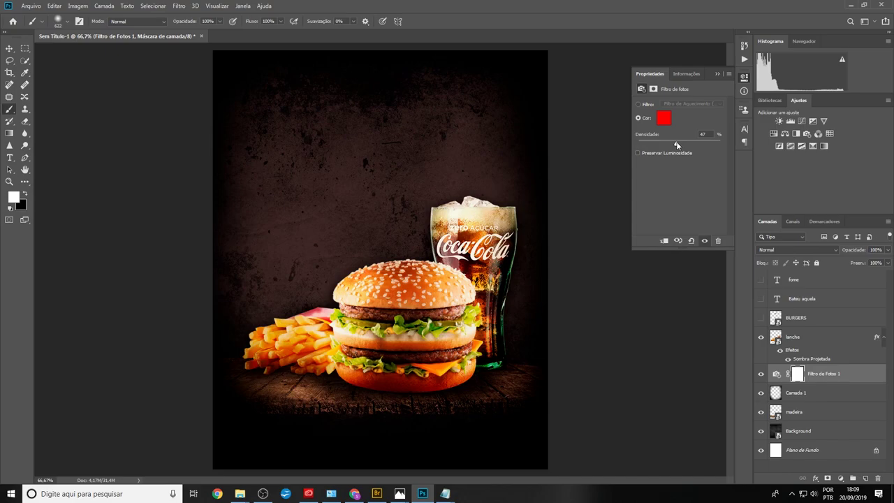
pyautogui.click(9, 48)
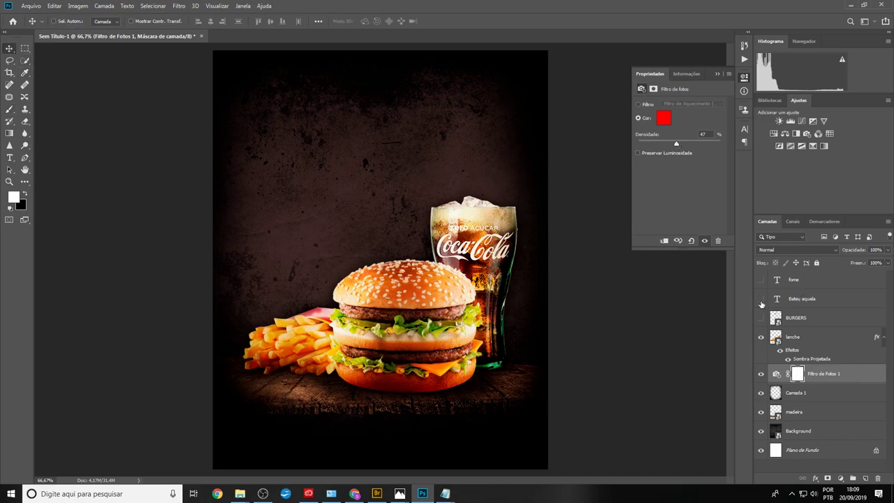
pyautogui.click(761, 300)
# Show the FOME layer, change it to FOME? and shrink it to 41.99 pt
pyautogui.click(761, 280)
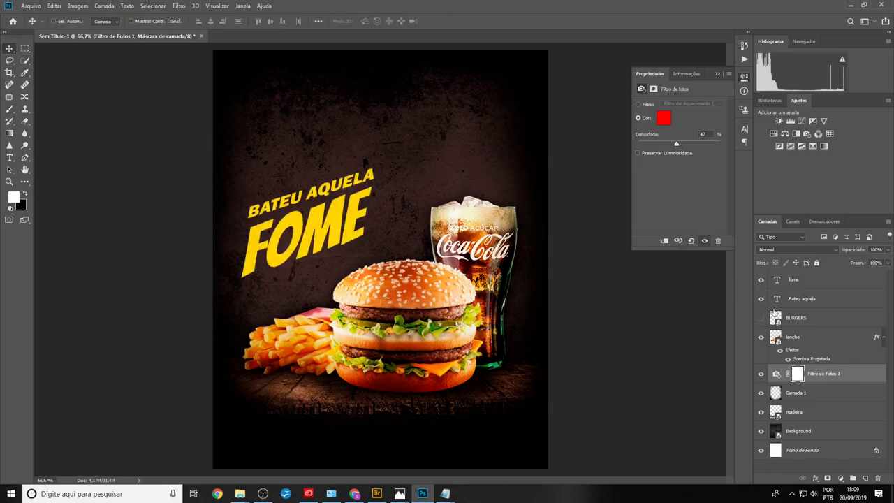
pyautogui.click(786, 299)
pyautogui.doubleClick(777, 280)
pyautogui.click(362, 211)
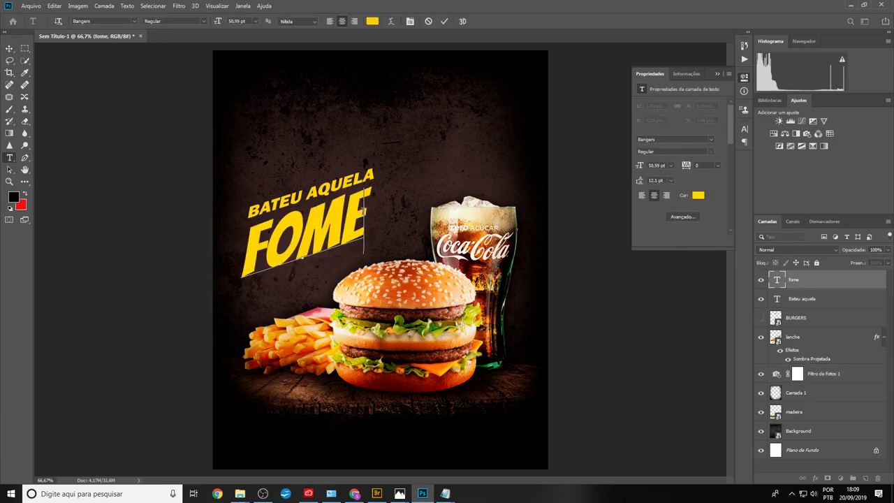
pyautogui.write('?')
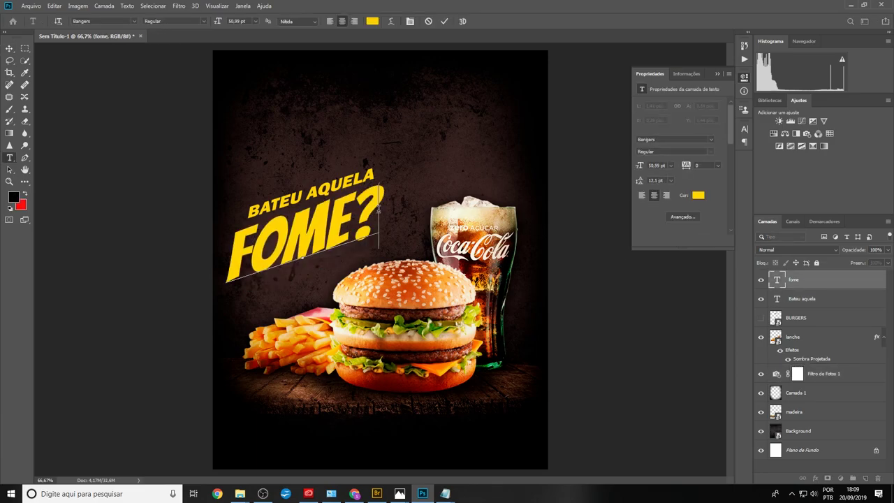
pyautogui.hotkey('ctrl', 'a')
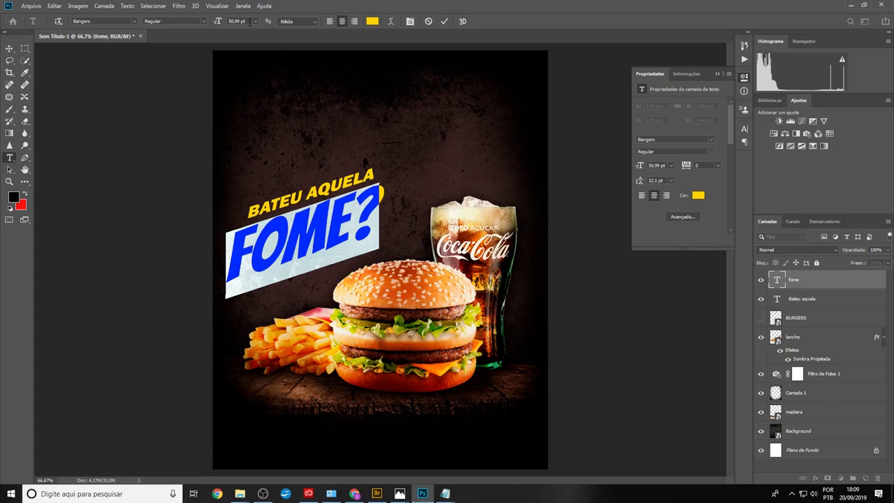
pyautogui.scroll(-3, 242, 21)
pyautogui.scroll(-3, 243, 21)
pyautogui.scroll(-3, 243, 20)
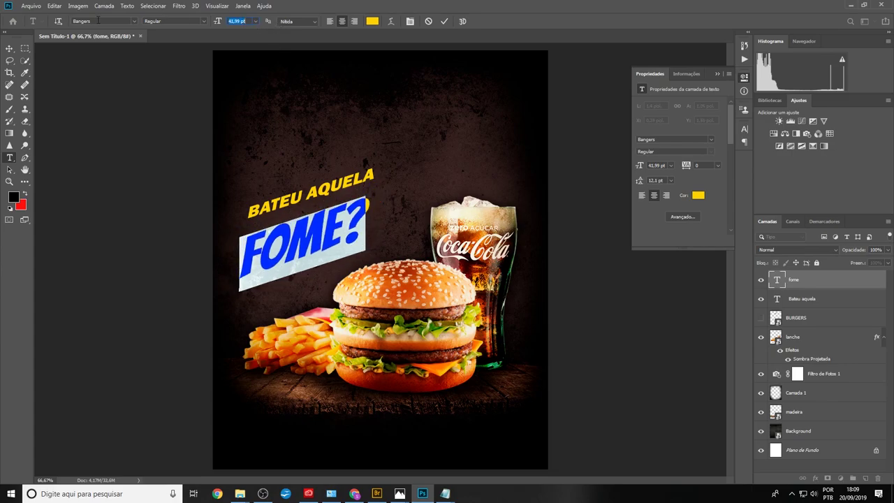
# Move FOME? up under BATEU AQUELA, fine-tuning with the arrow keys
pyautogui.click(10, 49)
pyautogui.moveTo(325, 247); pyautogui.dragTo(334, 238)
pyautogui.press('Up')
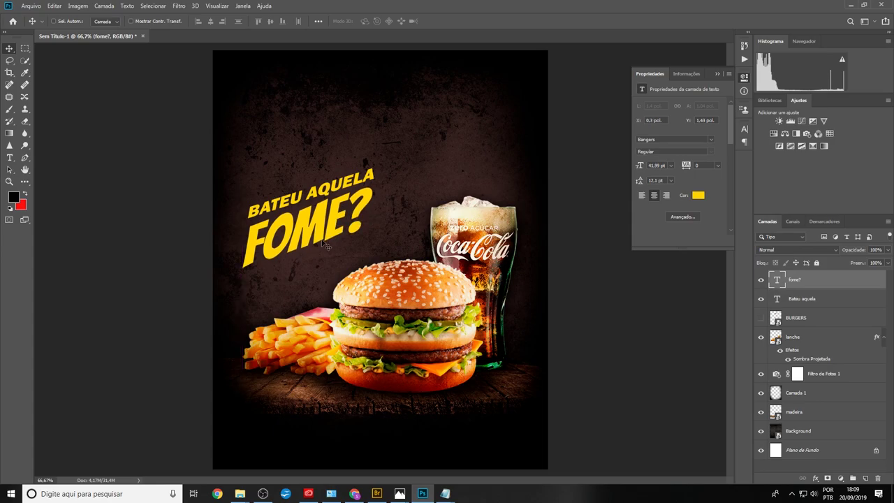
pyautogui.press('Right')
pyautogui.press('Up')
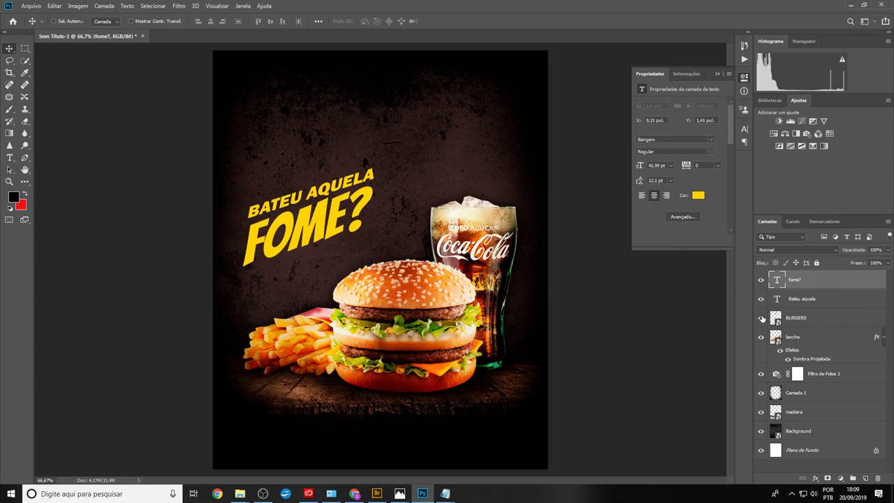
# Show the BURGERS logo and recolour BATEU AQUELA with red sampled from the logo
pyautogui.click(762, 318)
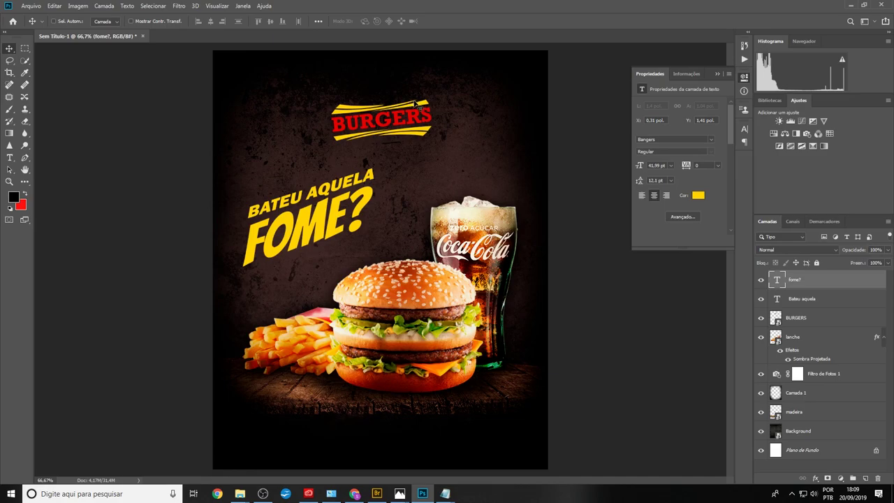
pyautogui.scroll(5, 354, 119)
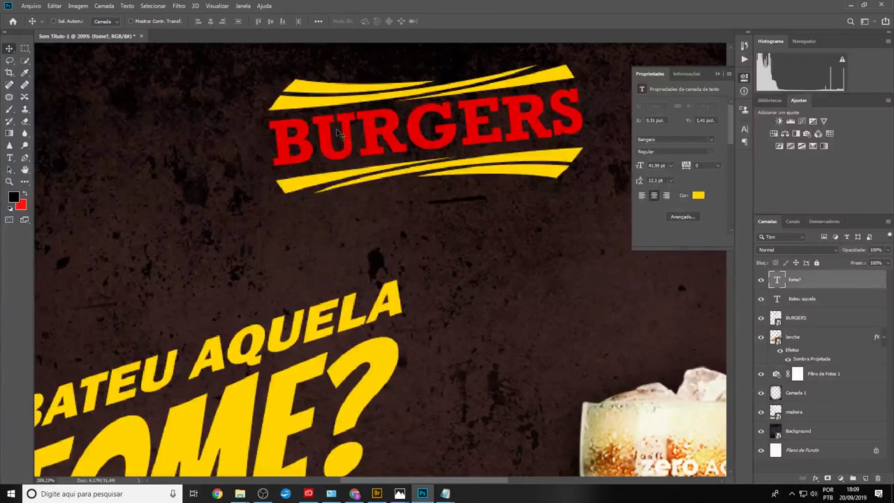
pyautogui.scroll(-5, 337, 133)
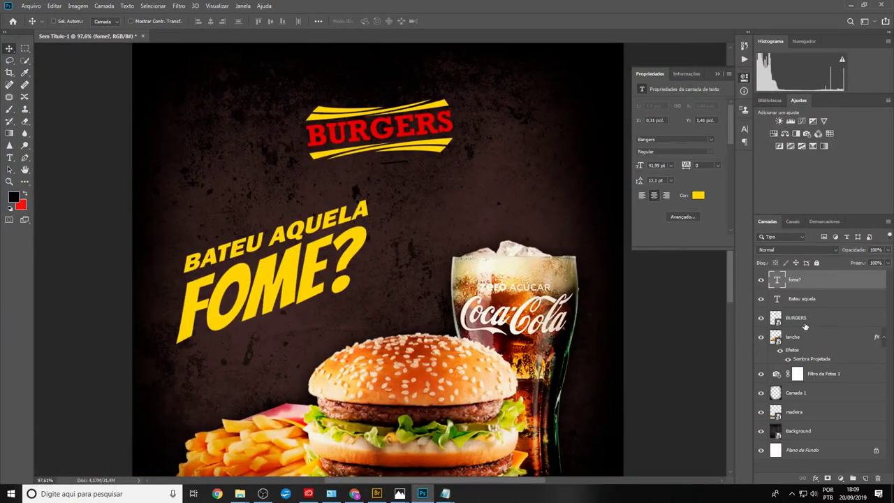
pyautogui.click(796, 300)
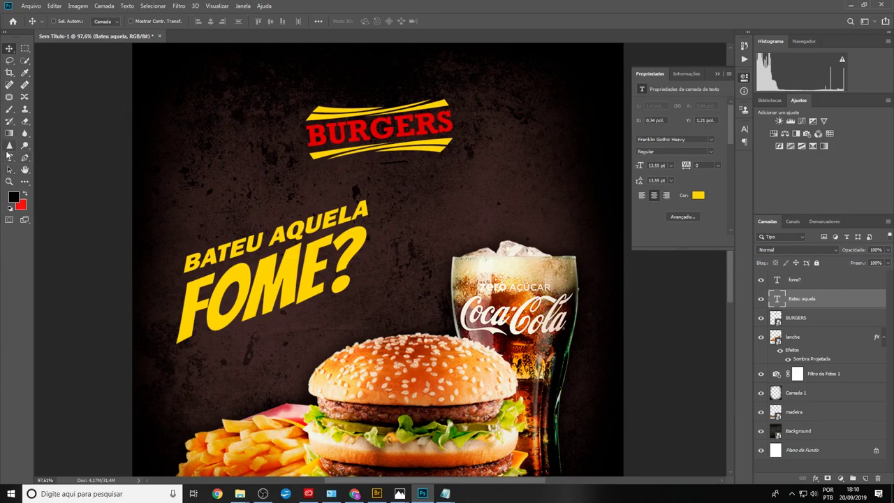
pyautogui.click(9, 157)
pyautogui.click(373, 21)
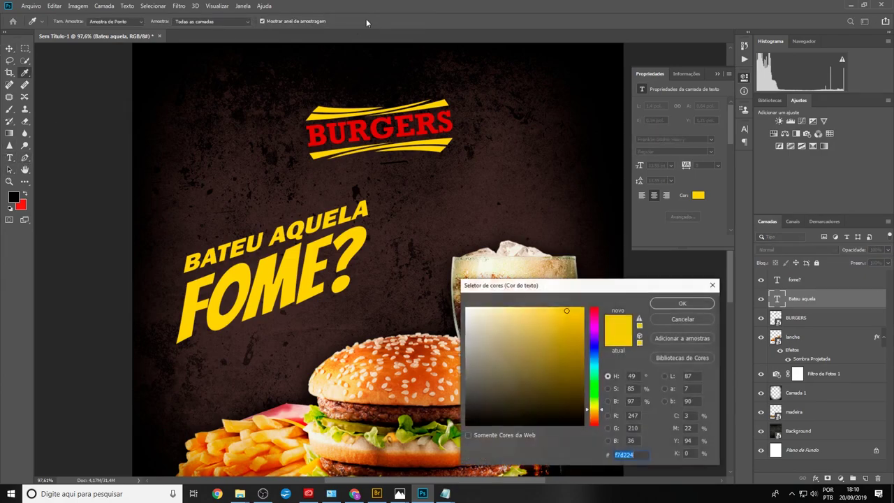
pyautogui.click(324, 130)
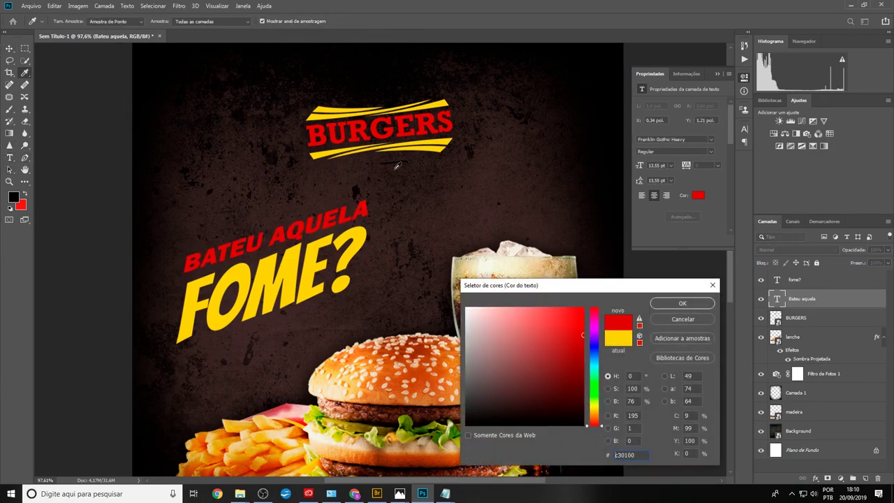
pyautogui.click(664, 304)
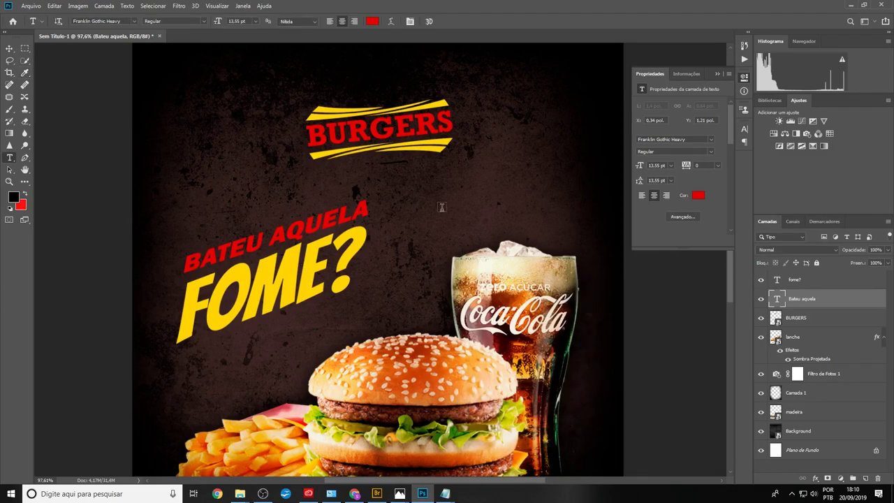
# Group both headline text layers and begin naming the group titulo
pyautogui.keyDown('shift'); pyautogui.click(801, 280); pyautogui.keyUp('shift')
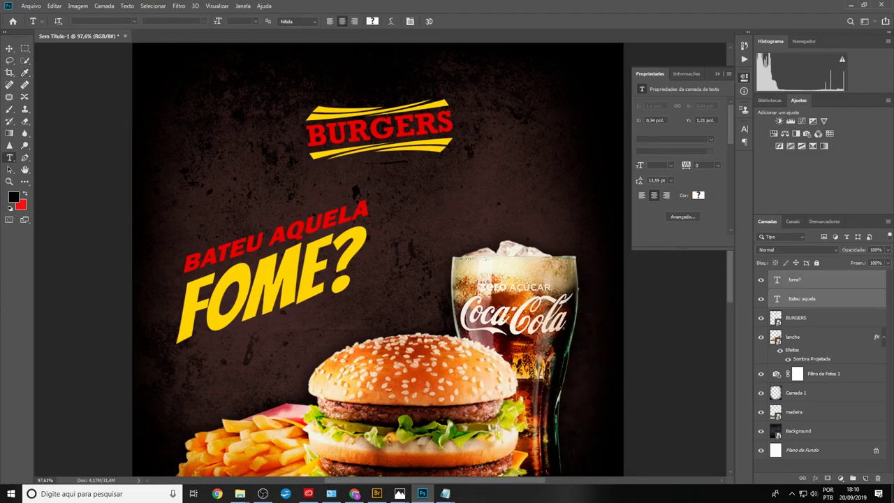
pyautogui.hotkey('ctrl', 'g')
pyautogui.doubleClick(797, 275)
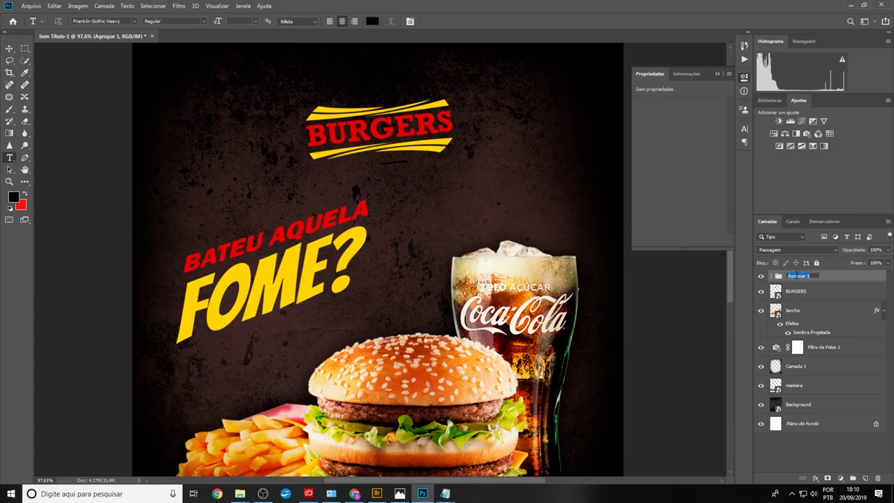
pyautogui.write('título')
# Confirm the titulo group name and add a drop shadow with 100% spread
pyautogui.press('Return')
pyautogui.click(814, 479)
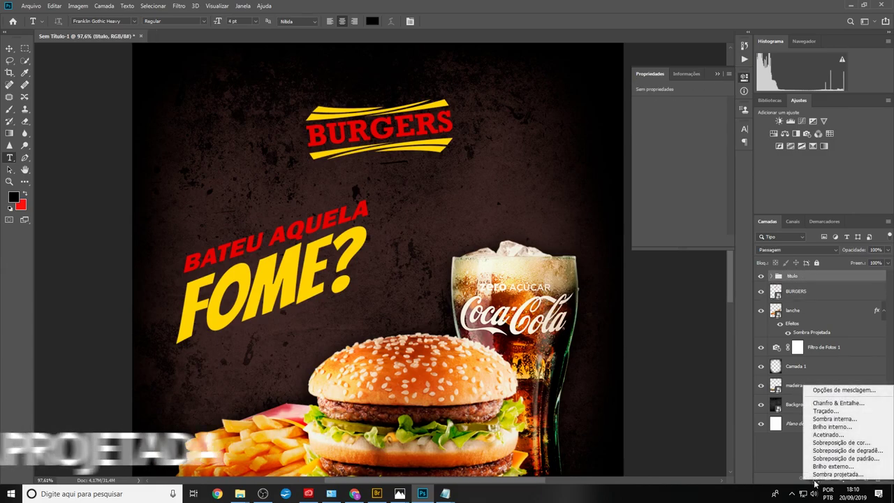
pyautogui.click(790, 476)
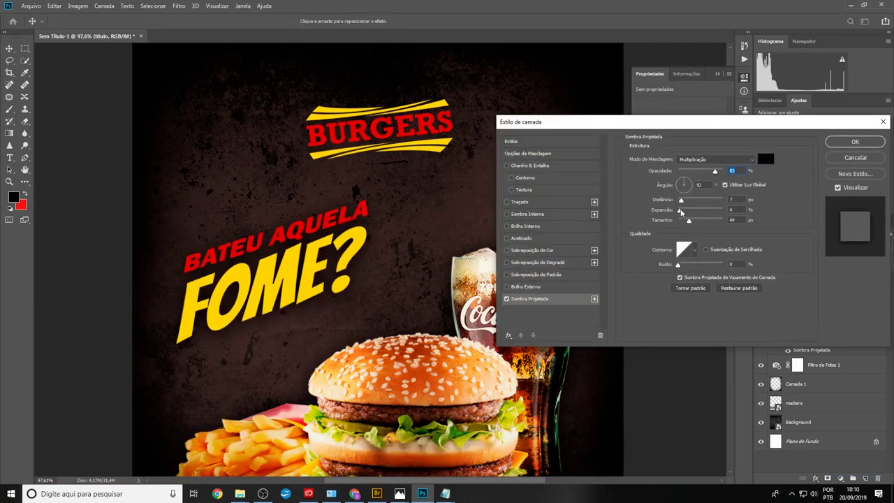
pyautogui.moveTo(680, 211); pyautogui.dragTo(809, 213)
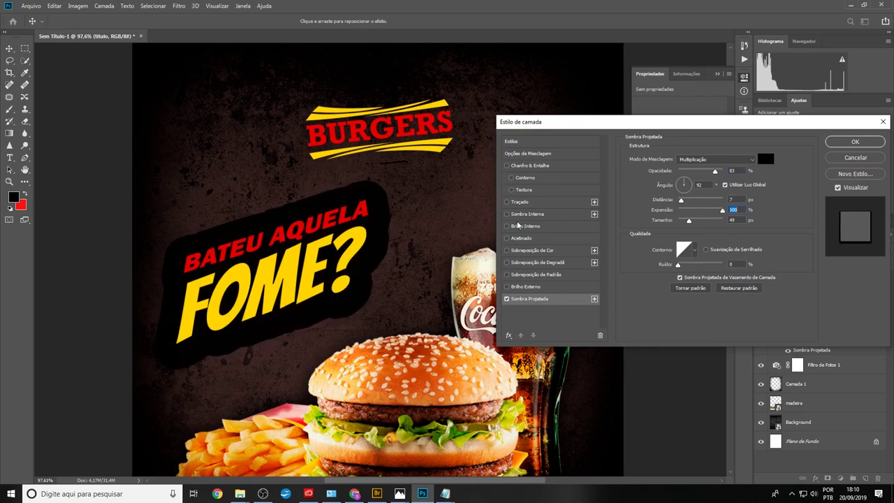
pyautogui.moveTo(690, 221)
pyautogui.mouseDown()
pyautogui.moveTo(682, 220)
pyautogui.moveTo(686, 201)
pyautogui.mouseUp()
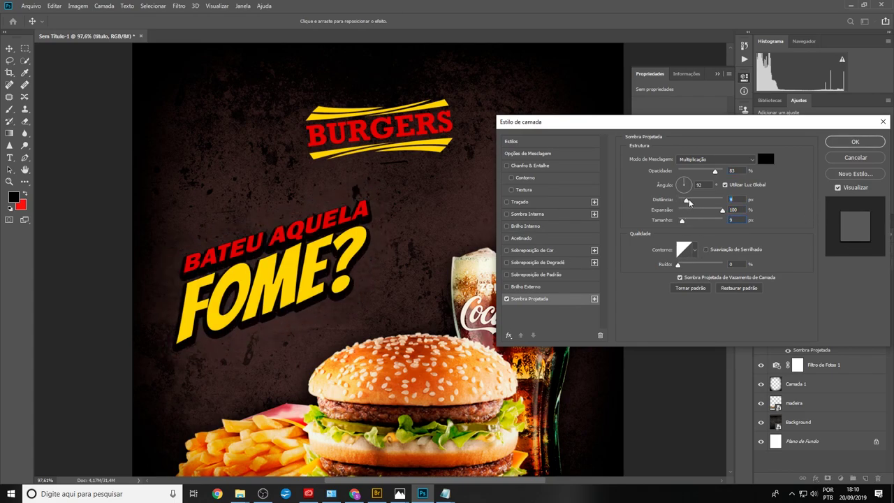
# Set the shadow to 7 px distance, 8 px size, 132° angle and 35% opacity
pyautogui.click(677, 179)
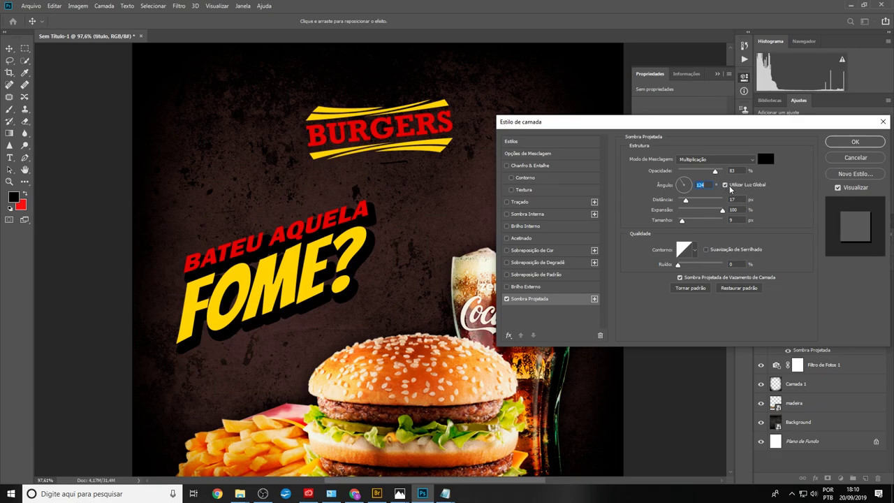
pyautogui.write('90')
pyautogui.moveTo(687, 186); pyautogui.dragTo(674, 175)
pyautogui.moveTo(686, 201); pyautogui.dragTo(681, 221)
pyautogui.moveTo(715, 172); pyautogui.dragTo(696, 175)
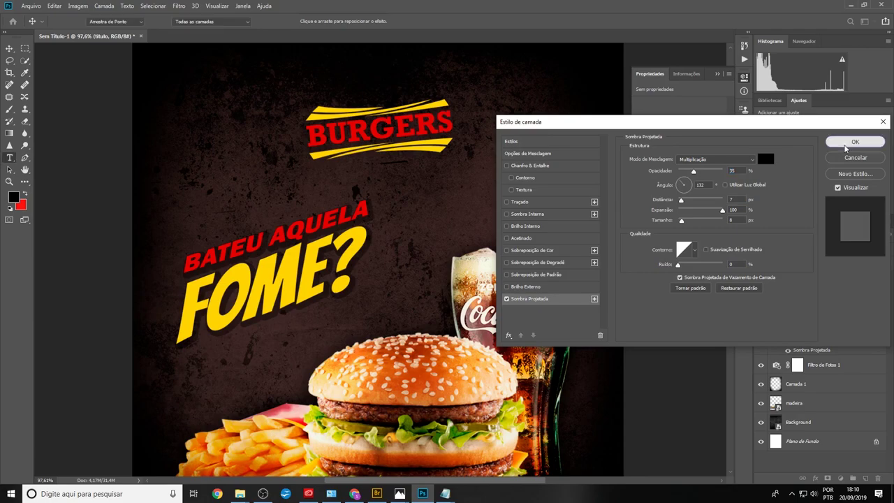
pyautogui.click(846, 148)
# Reposition the titulo headline group on the poster
pyautogui.scroll(-2, 421, 276)
pyautogui.scroll(1, 422, 276)
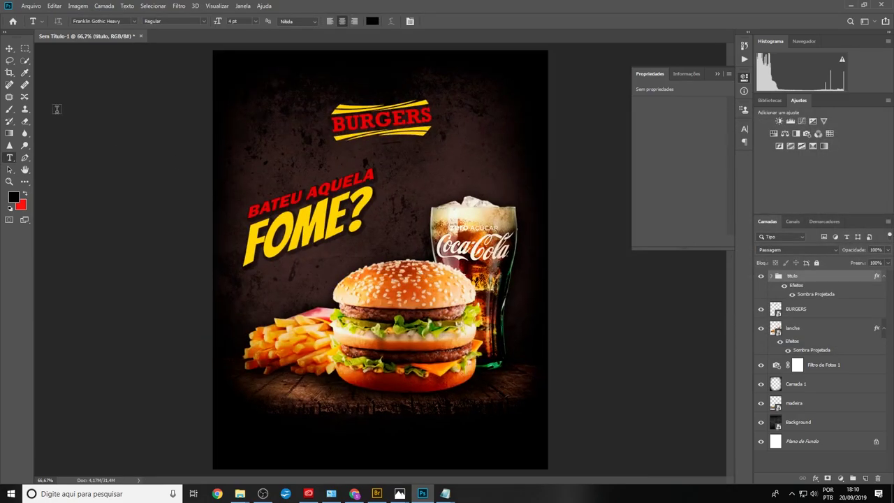
pyautogui.click(9, 49)
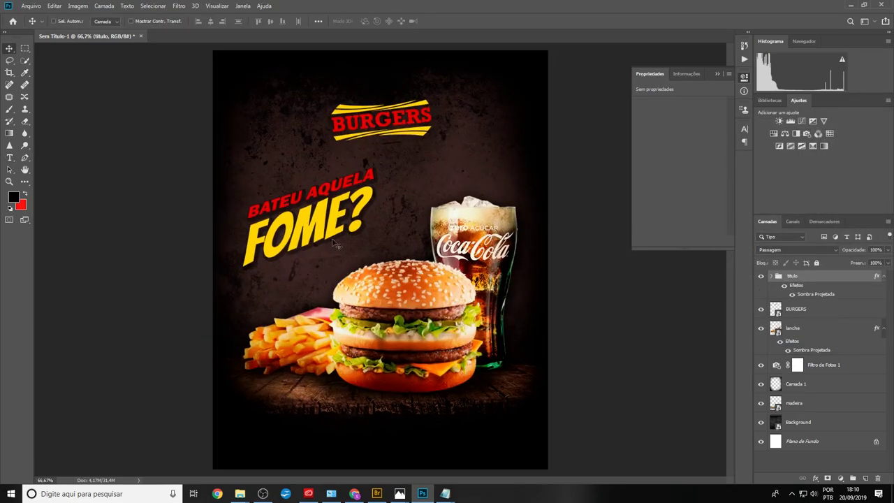
pyautogui.moveTo(336, 243)
pyautogui.mouseDown()
pyautogui.moveTo(296, 232)
pyautogui.moveTo(320, 207)
pyautogui.mouseUp()
# Show rulers along the canvas edges and switch to the Rectangle tool
pyautogui.scroll(-1, 332, 201)
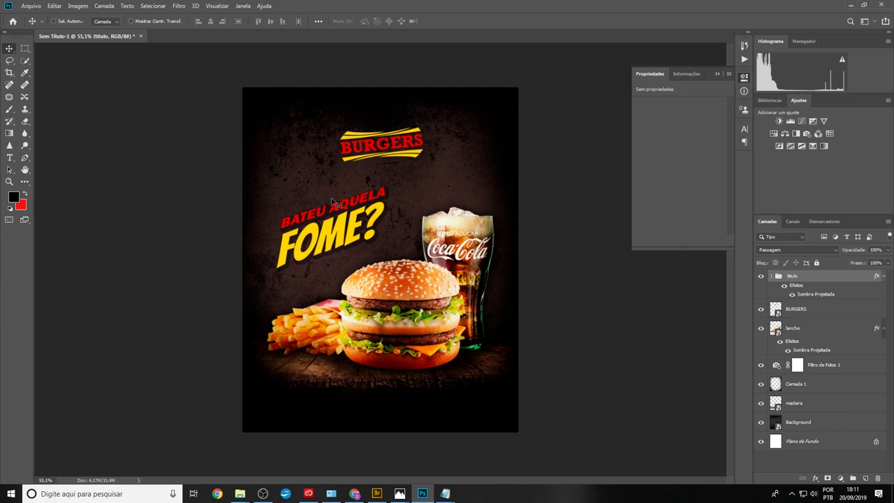
pyautogui.hotkey('ctrl', 'r')
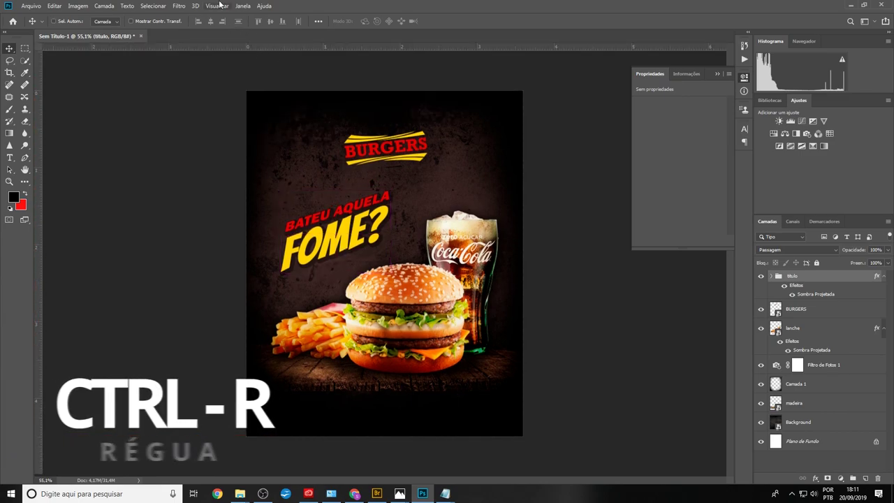
pyautogui.click(218, 5)
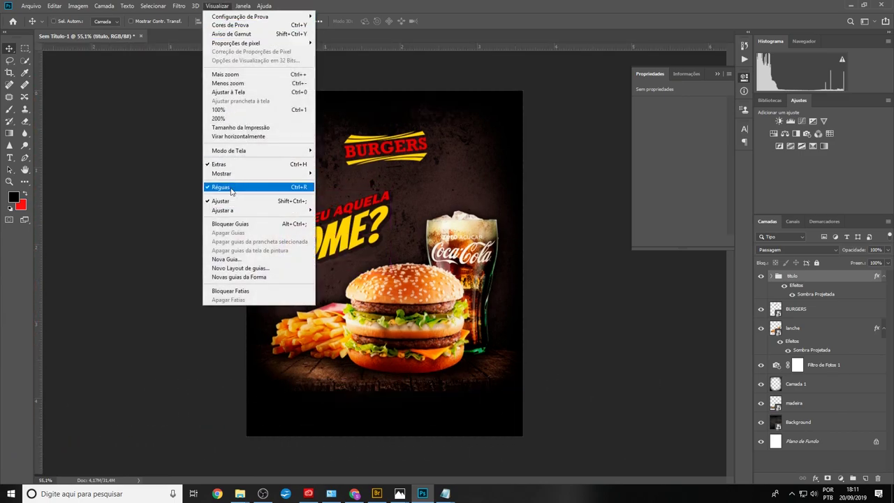
pyautogui.press('Escape')
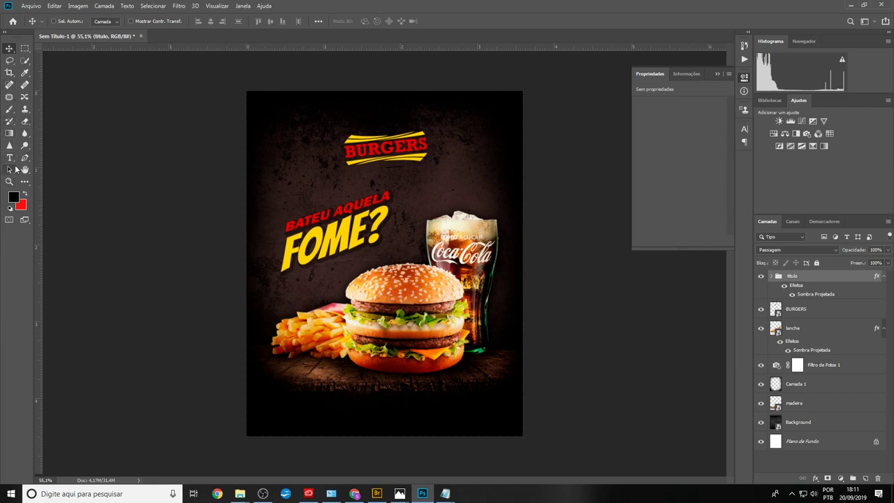
pyautogui.press('u')
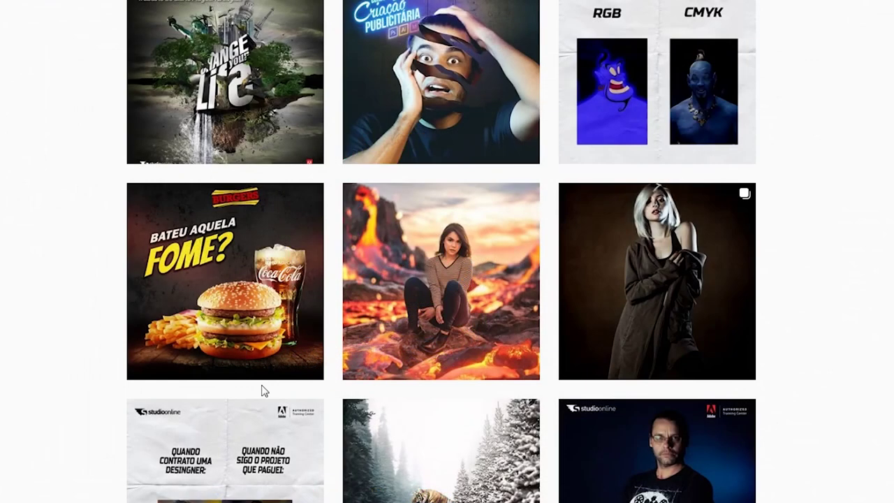
pyautogui.moveTo(441, 281)
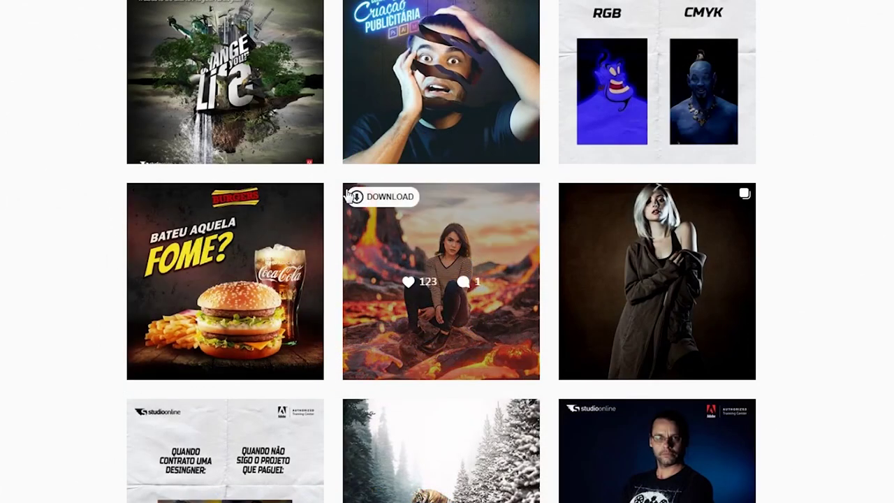
pyautogui.click(272, 293)
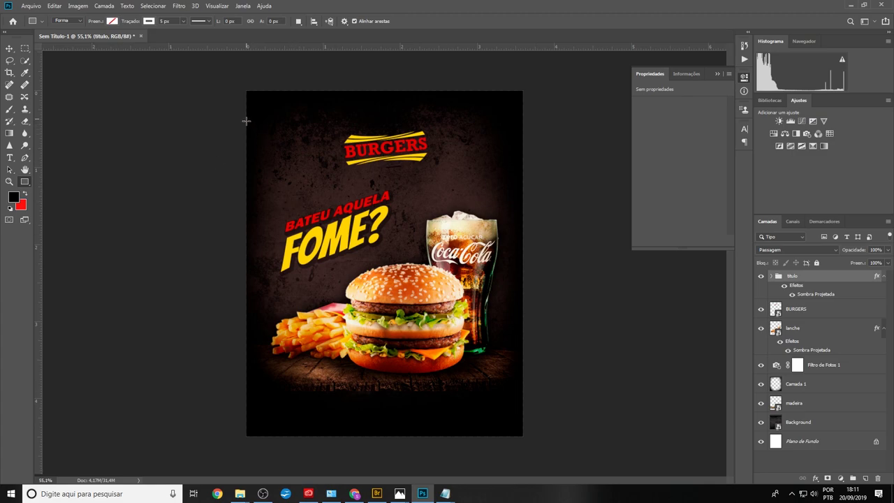
# Create an exact 1080 × 1080 px square rectangle
pyautogui.moveTo(246, 121); pyautogui.dragTo(451, 281)
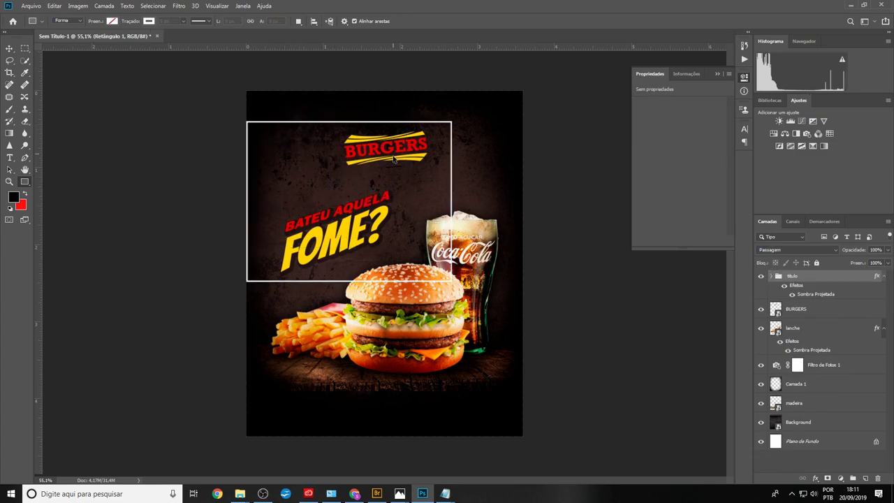
pyautogui.hotkey('ctrl', 'z')
pyautogui.click(385, 231)
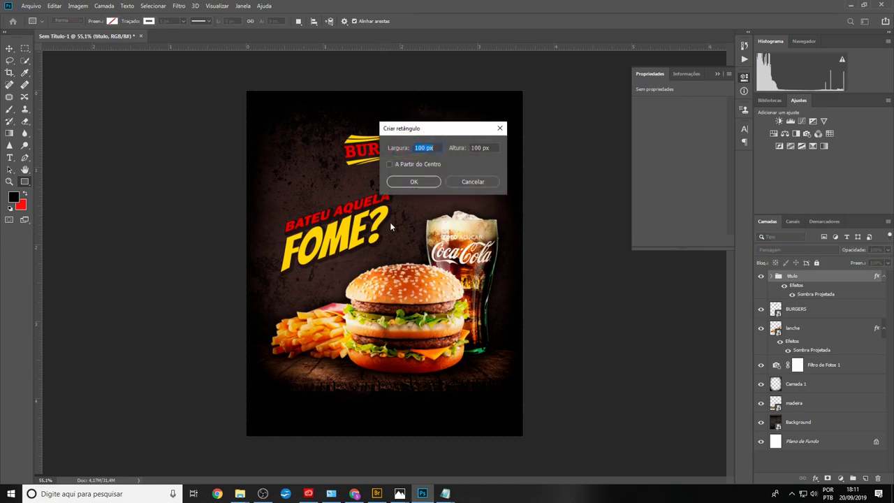
pyautogui.write('1080')
pyautogui.press('Tab')
pyautogui.write('1080')
pyautogui.click(396, 181)
pyautogui.press('v')
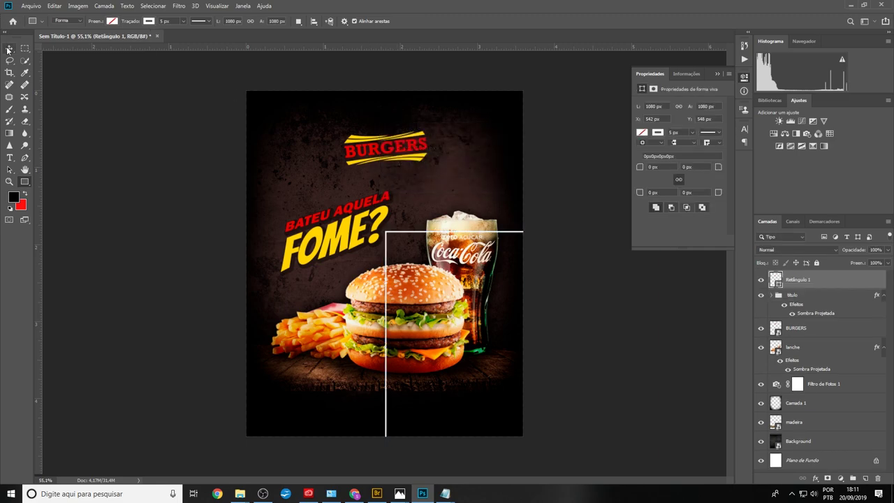
# Centre the square, place guides at its top and bottom edges, then delete it
pyautogui.moveTo(474, 236); pyautogui.dragTo(333, 130)
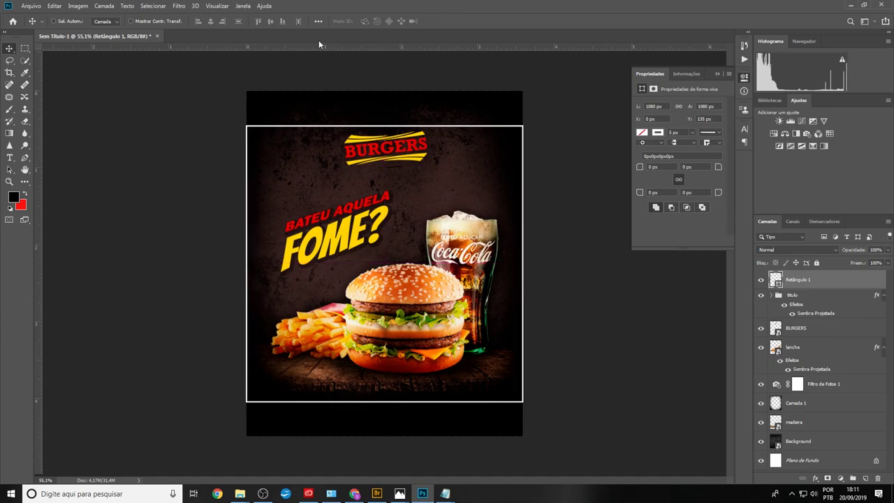
pyautogui.moveTo(320, 45); pyautogui.dragTo(336, 126)
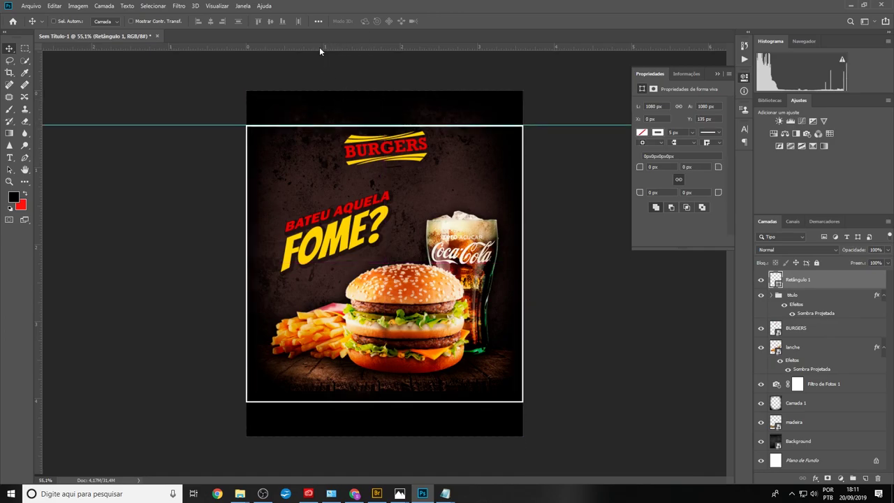
pyautogui.moveTo(319, 46); pyautogui.dragTo(341, 401)
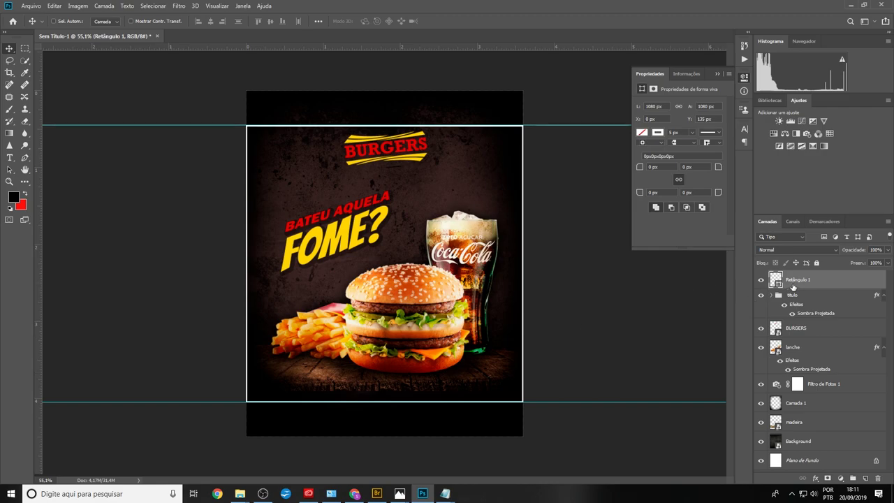
pyautogui.press('Delete')
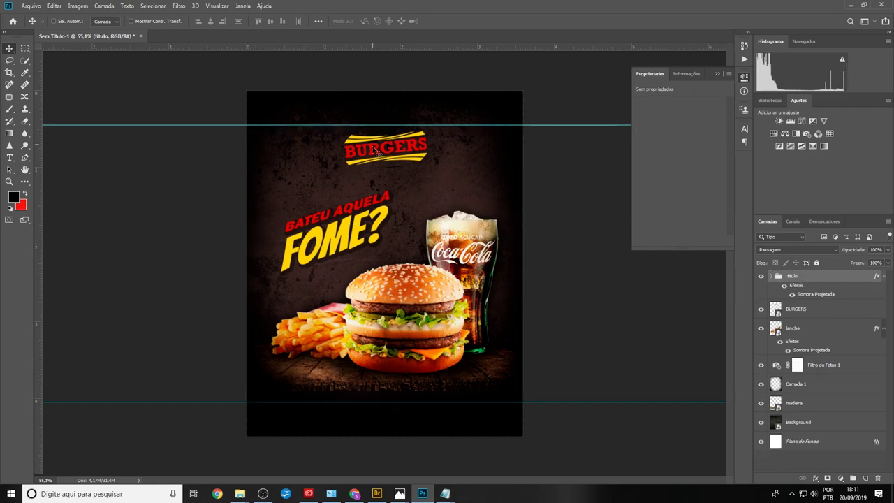
# Nudge the BURGERS logo and BATEU AQUELA FOME? headline to fit within the guides
pyautogui.moveTo(408, 145); pyautogui.dragTo(409, 152)
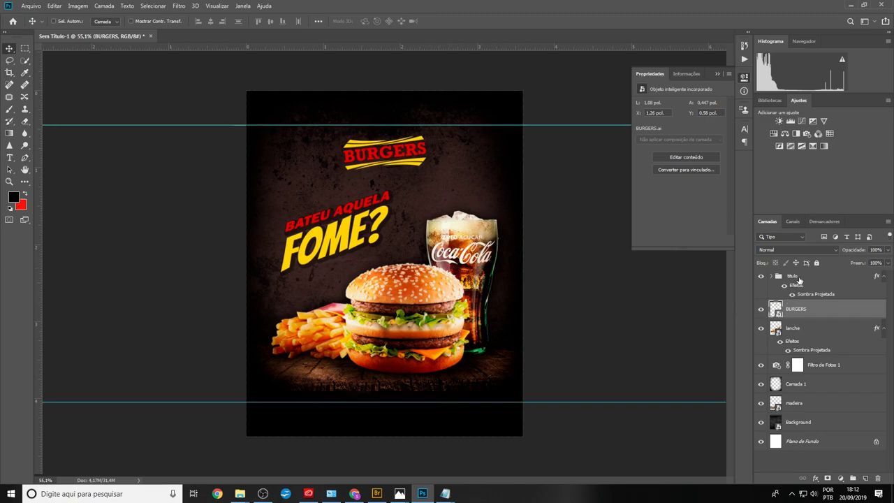
pyautogui.click(800, 280)
pyautogui.moveTo(325, 251)
pyautogui.mouseDown()
pyautogui.moveTo(316, 260)
pyautogui.moveTo(317, 253)
pyautogui.mouseUp()
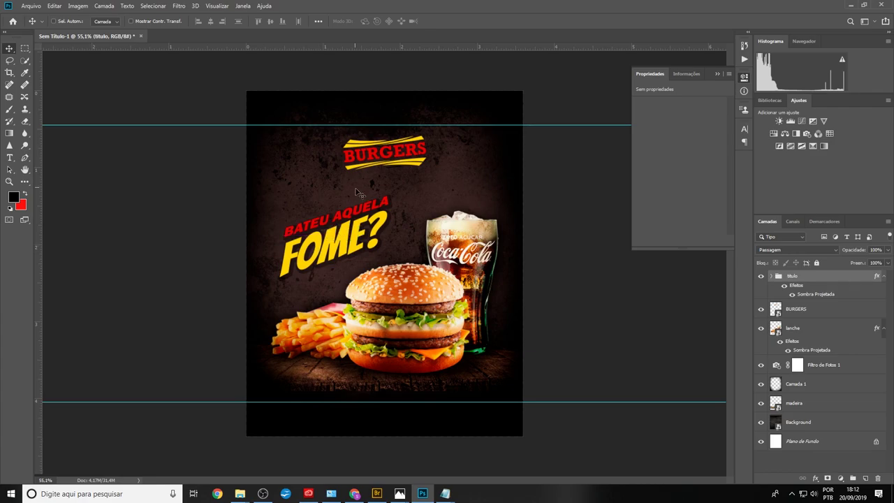
pyautogui.keyDown('ctrl'); pyautogui.click(384, 152); pyautogui.keyUp('ctrl')
pyautogui.scroll(1, 386, 265)
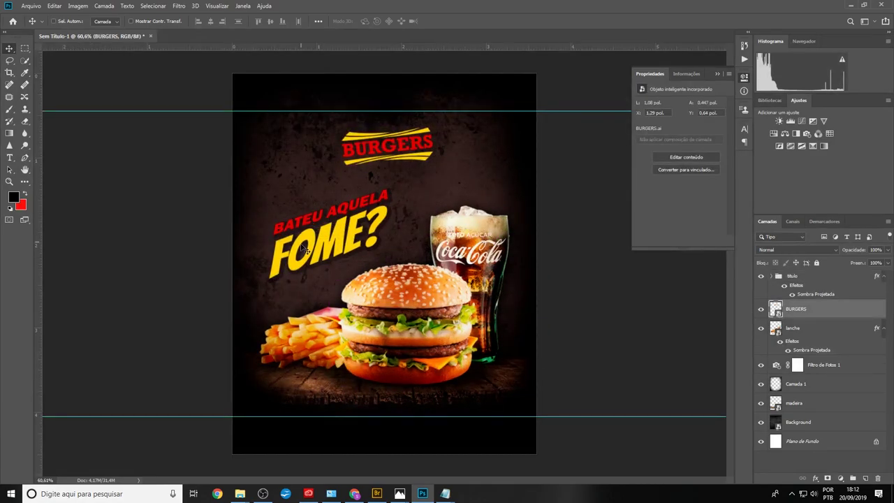
pyautogui.scroll(3, 305, 249)
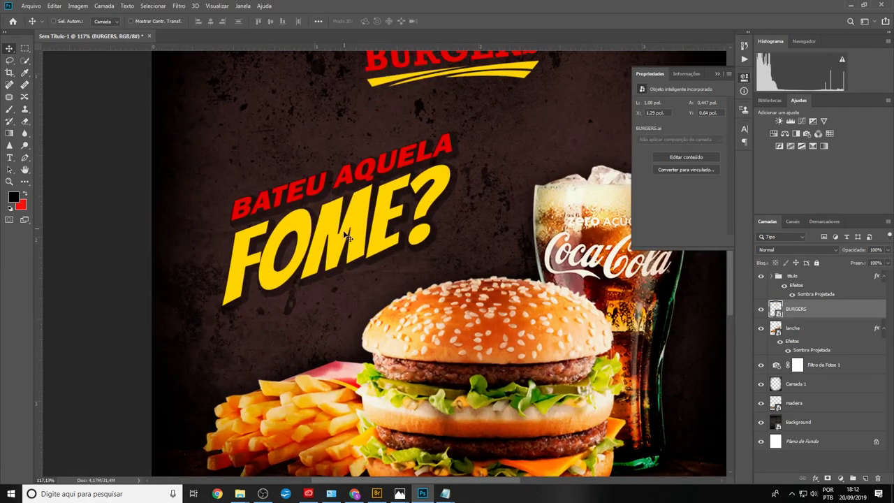
pyautogui.moveTo(240, 494)
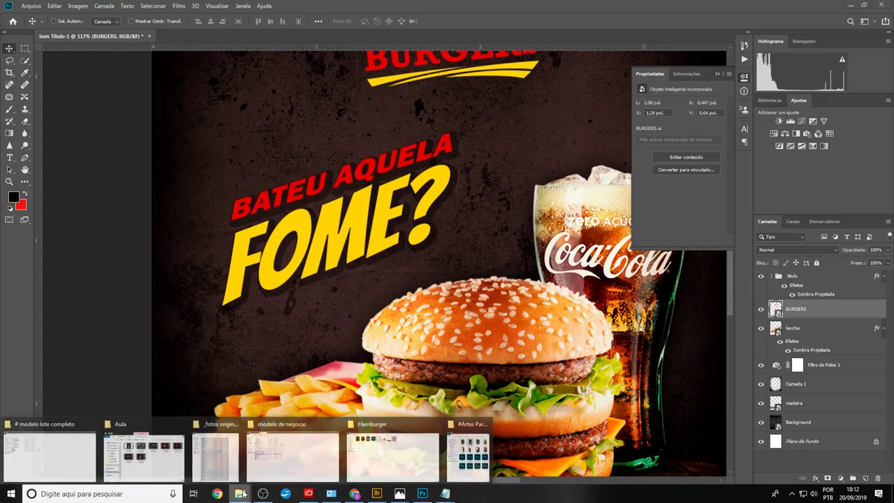
# Open noise-643623_960_720 from the Hamburger folder in File Explorer
pyautogui.click(392, 456)
pyautogui.click(458, 61)
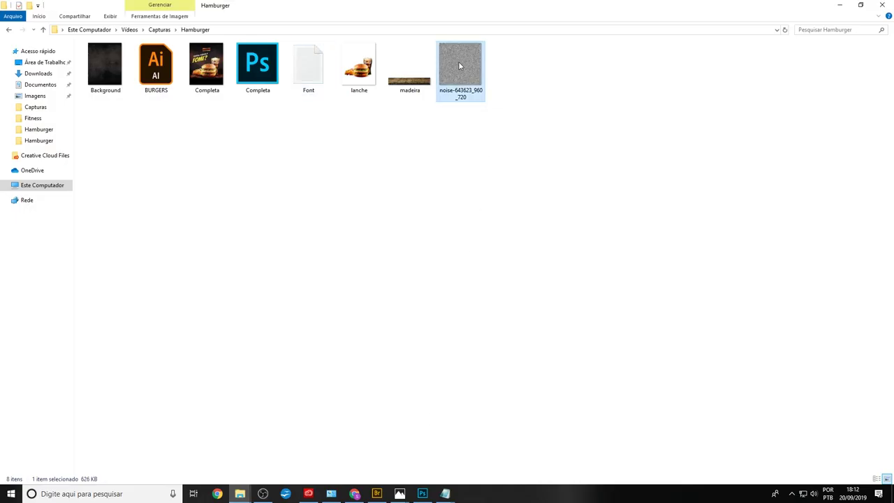
pyautogui.doubleClick(461, 70)
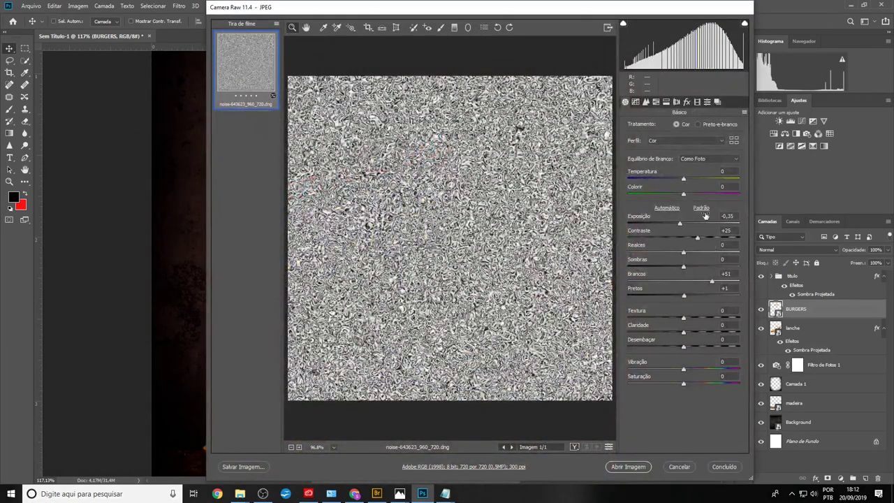
# Drag the noise image into the Sem Título-1 poster and stack Camada 2 above the titulo group
pyautogui.click(622, 467)
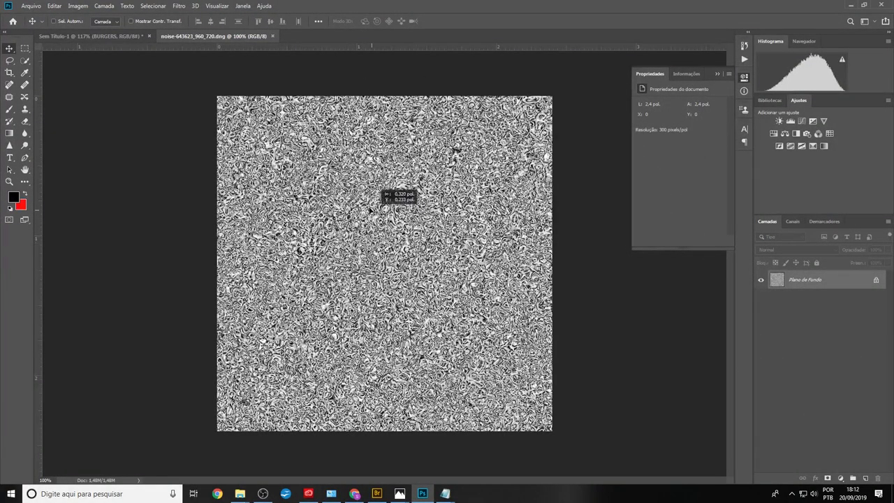
pyautogui.click(105, 37)
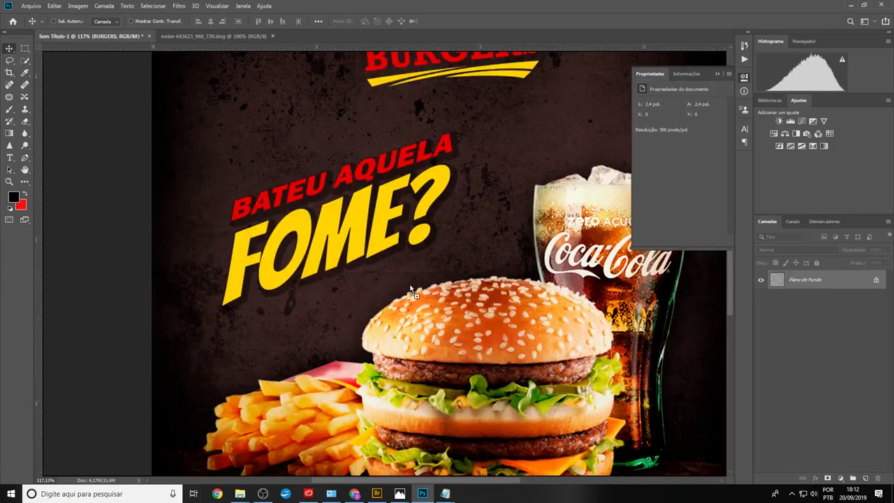
pyautogui.moveTo(105, 39)
pyautogui.mouseDown()
pyautogui.moveTo(418, 279)
pyautogui.moveTo(419, 230)
pyautogui.mouseUp()
pyautogui.hotkey('ctrl', '0')
pyautogui.hotkey('ctrl', '0')
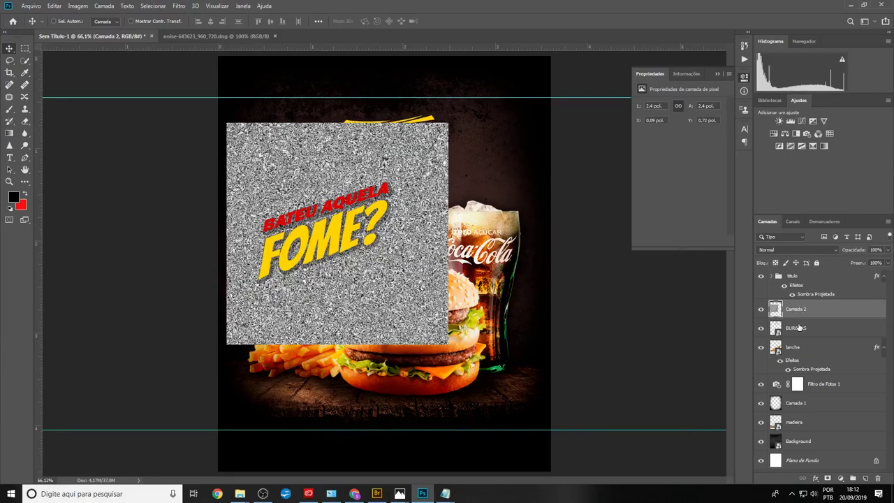
pyautogui.click(762, 276)
pyautogui.click(761, 276)
pyautogui.click(761, 276)
pyautogui.moveTo(798, 312); pyautogui.dragTo(804, 276)
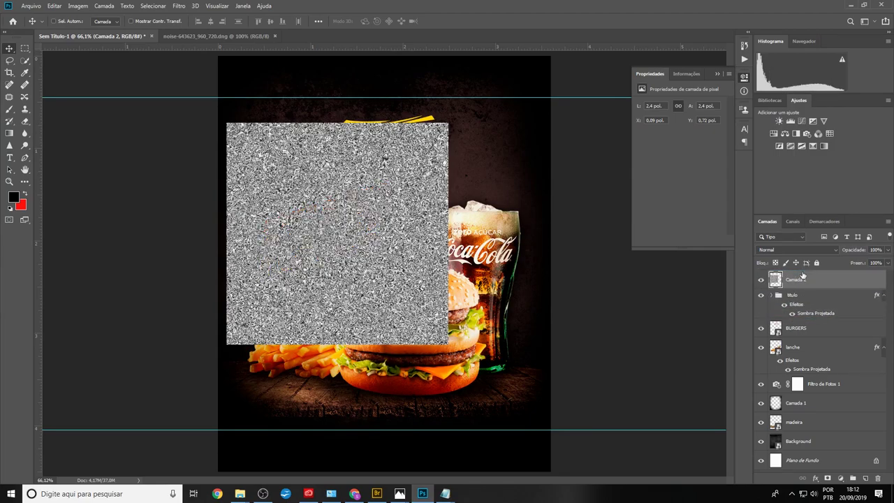
# Clip Camada 2 to the headline group with a clipping mask
pyautogui.rightClick(799, 285)
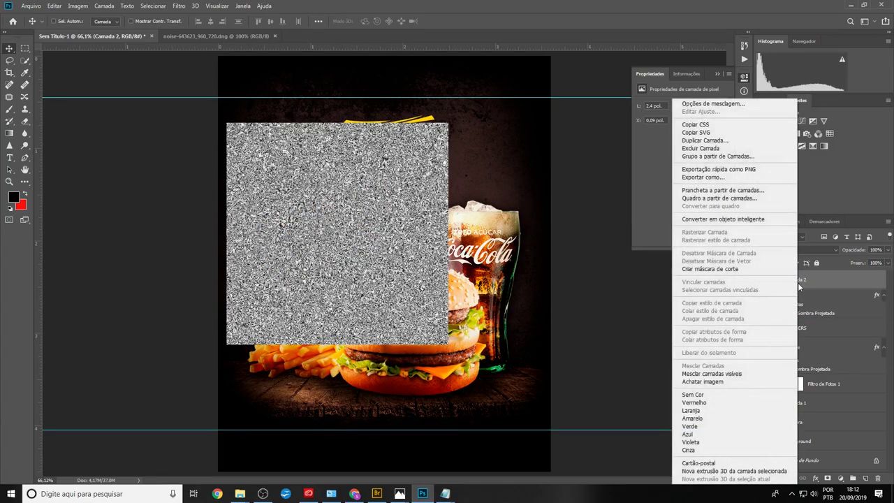
pyautogui.click(752, 270)
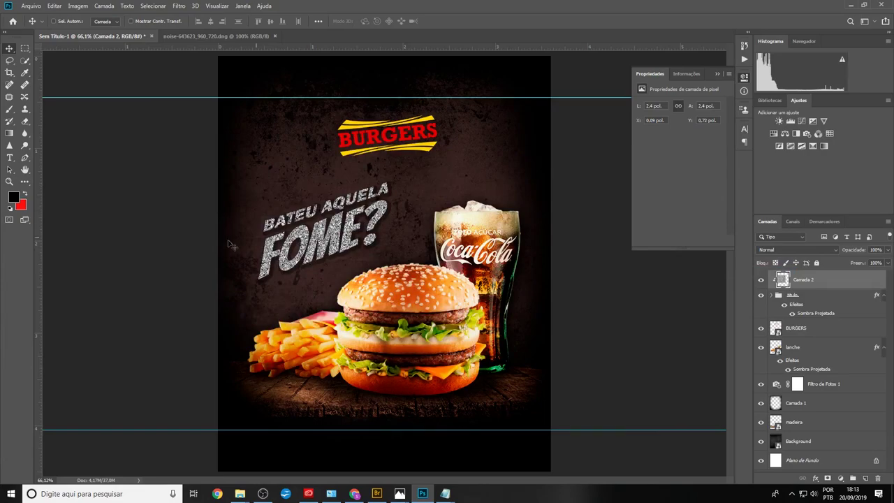
pyautogui.click(814, 250)
# Cycle through blend modes and settle on Luz Indireta (Soft Light) for the noise layer
pyautogui.scroll(-1, 813, 248)
pyautogui.scroll(-2, 813, 248)
pyautogui.scroll(-1, 814, 248)
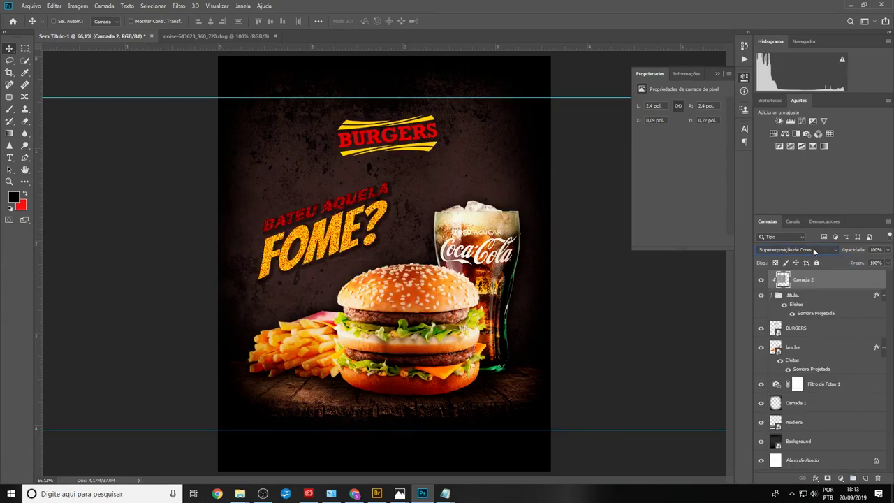
pyautogui.scroll(-1, 814, 249)
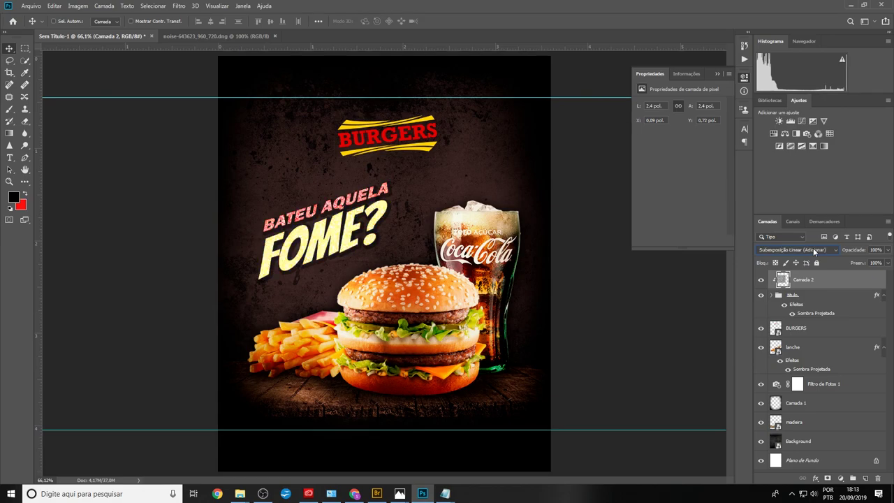
pyautogui.scroll(-3, 813, 248)
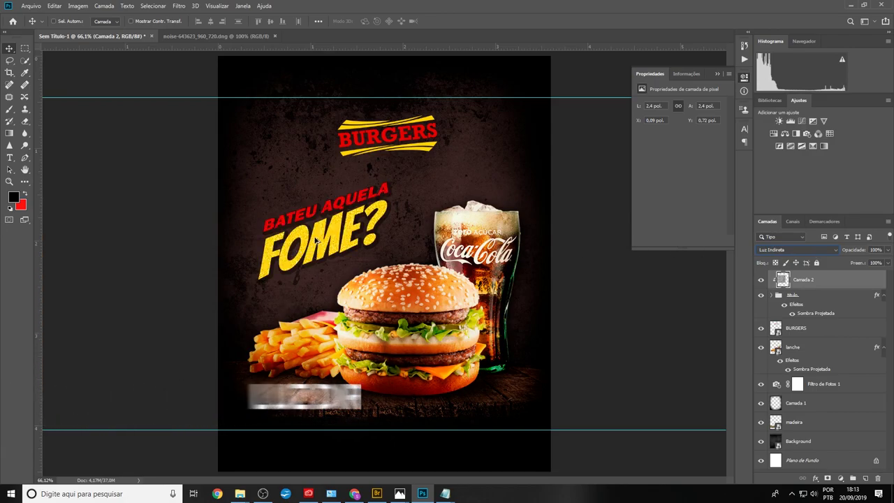
pyautogui.scroll(3, 341, 250)
pyautogui.scroll(3, 340, 245)
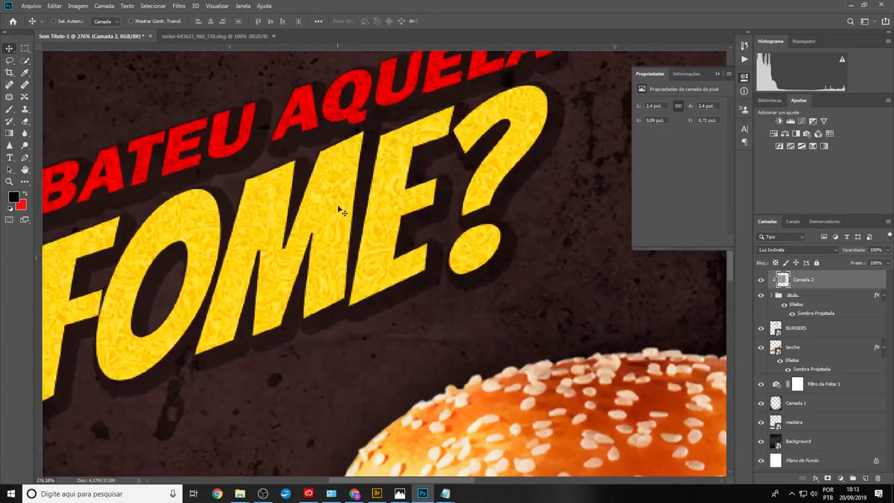
pyautogui.scroll(-2, 363, 208)
pyautogui.scroll(-3, 367, 206)
pyautogui.scroll(-1, 374, 204)
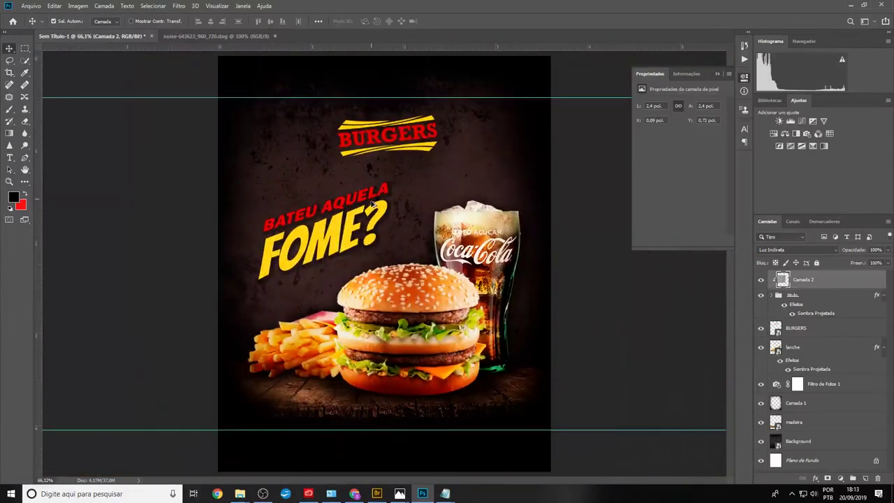
pyautogui.scroll(1, 374, 203)
pyautogui.scroll(1, 374, 204)
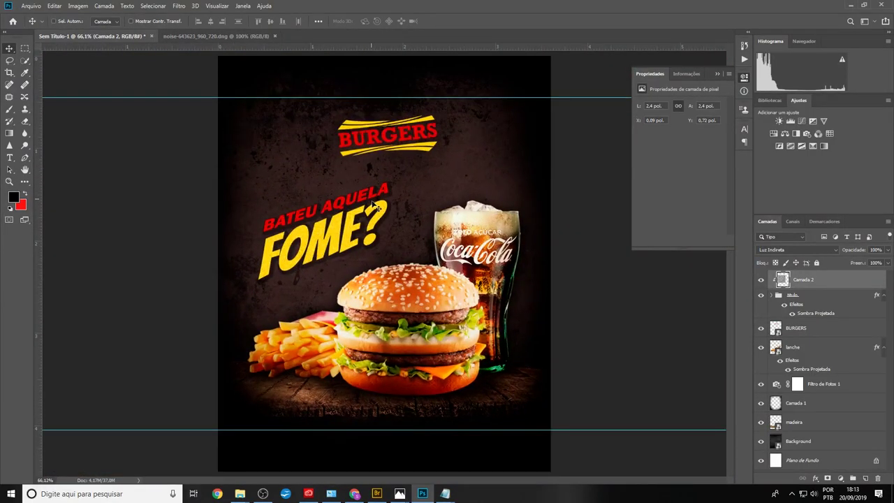